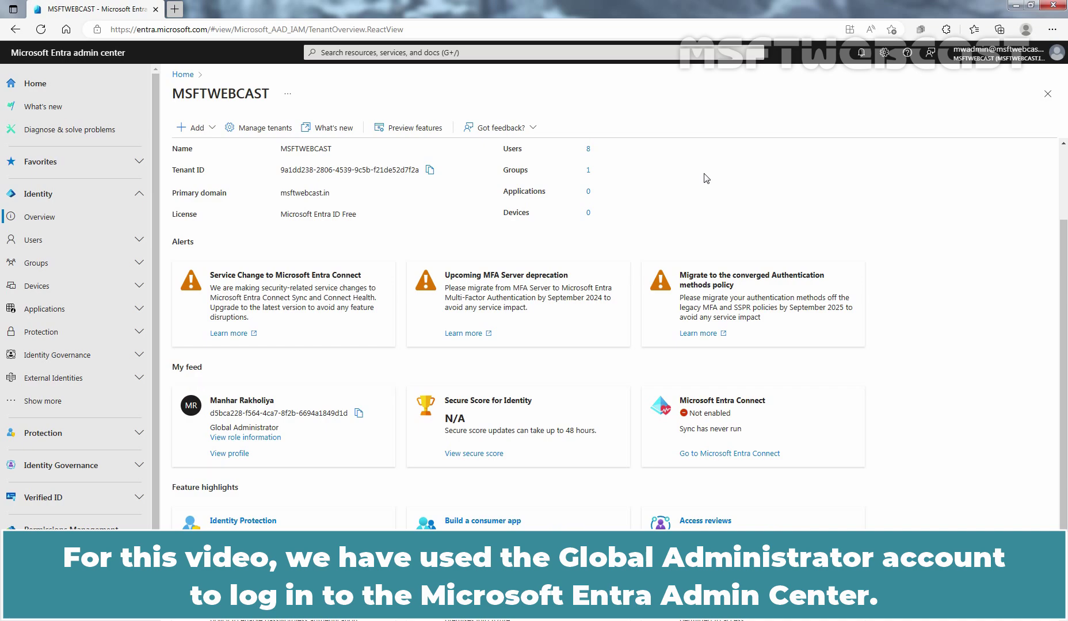
# - Start a new group from Groups > All groups and show the group type choices
pyautogui.click(91, 263)
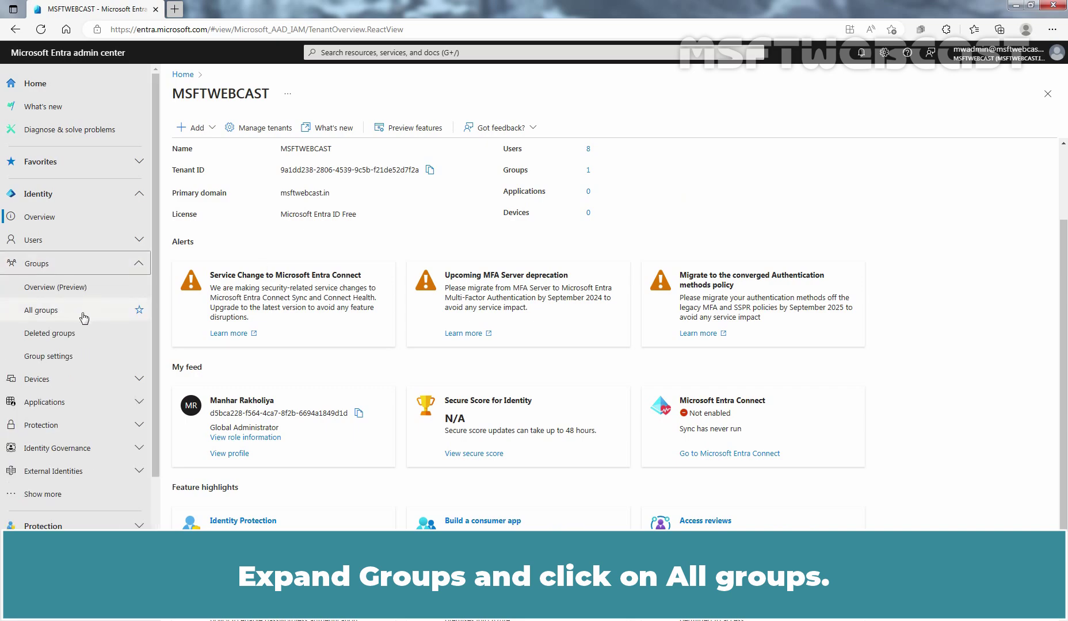
pyautogui.click(84, 312)
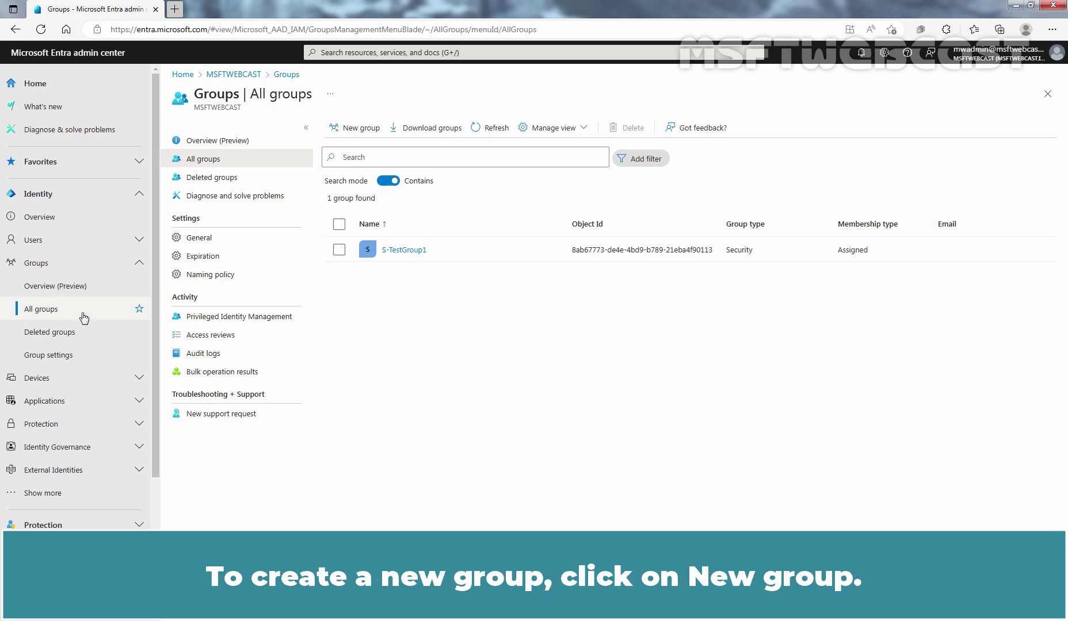
pyautogui.click(359, 127)
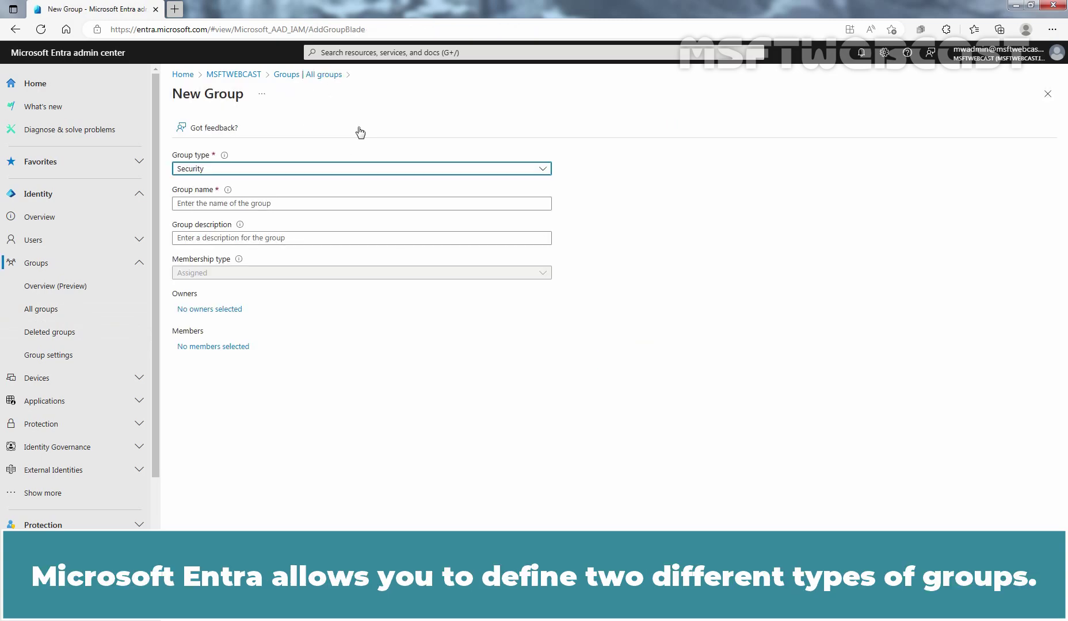
pyautogui.click(358, 171)
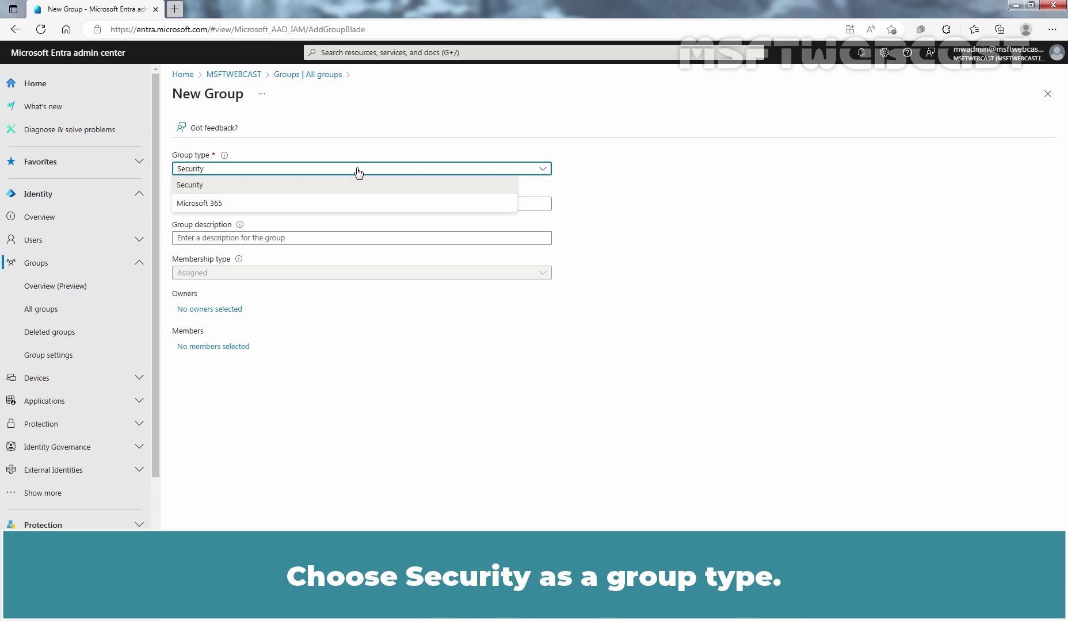
# - Make a Security group named S-TestGroup2 described as 'Microsoft Entra Test Security Group 2', then show owner choices
pyautogui.click(229, 186)
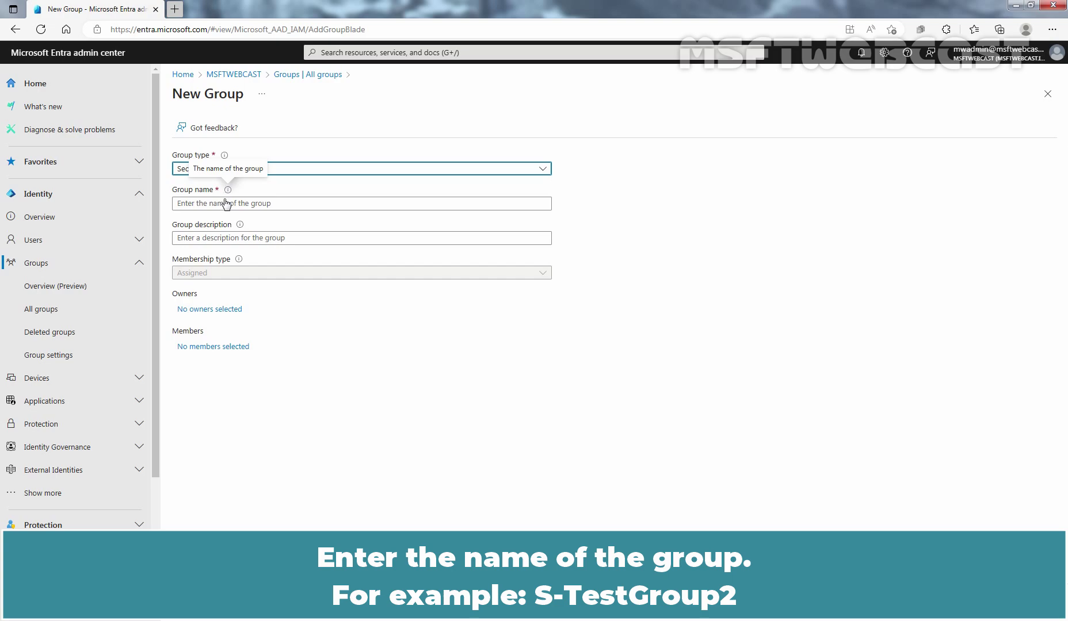
pyautogui.click(232, 205)
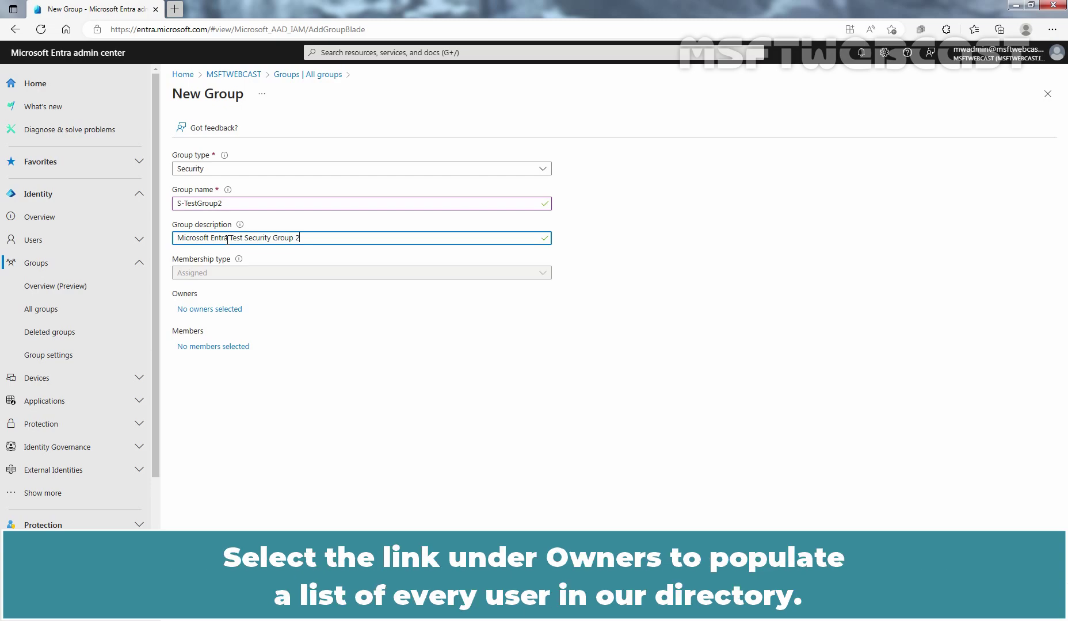
pyautogui.click(198, 310)
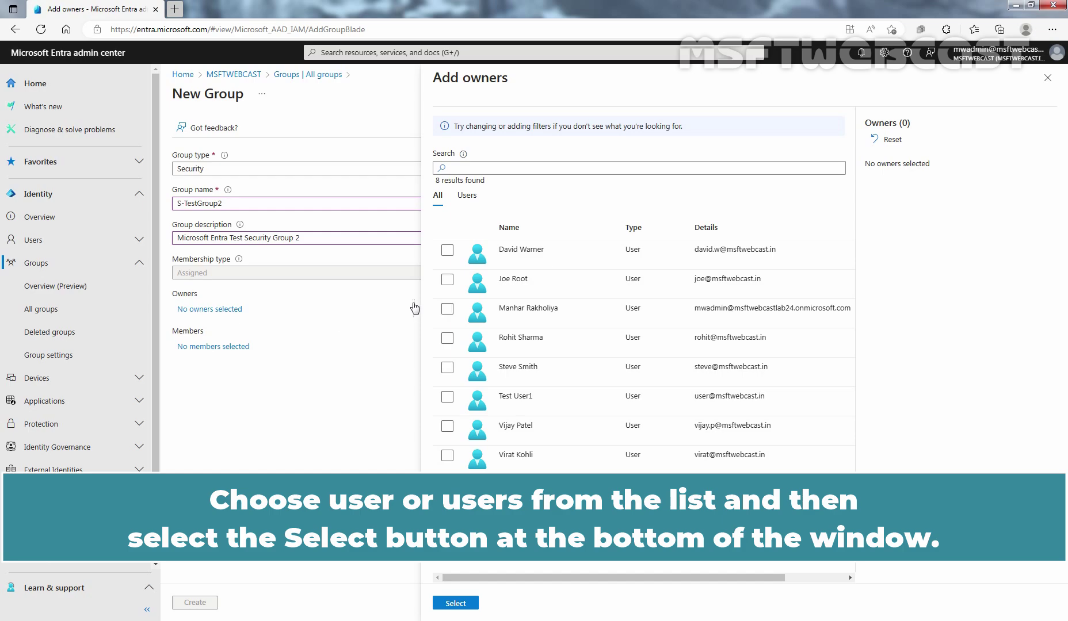
# - Choose the second listed user as both the owner and a member of S-TestGroup2
pyautogui.click(447, 280)
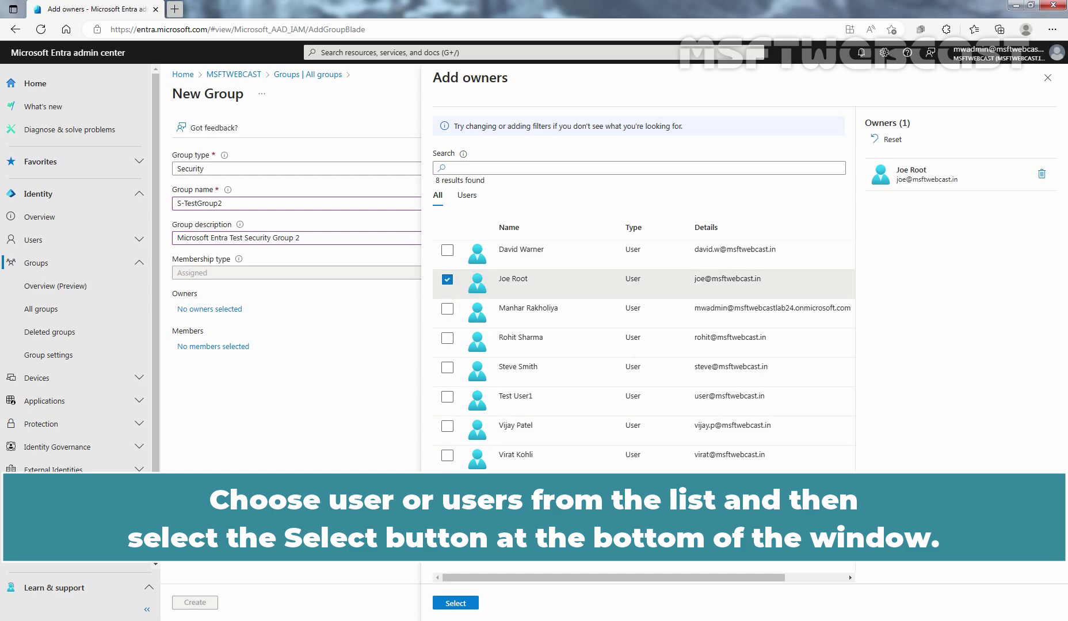
pyautogui.click(455, 603)
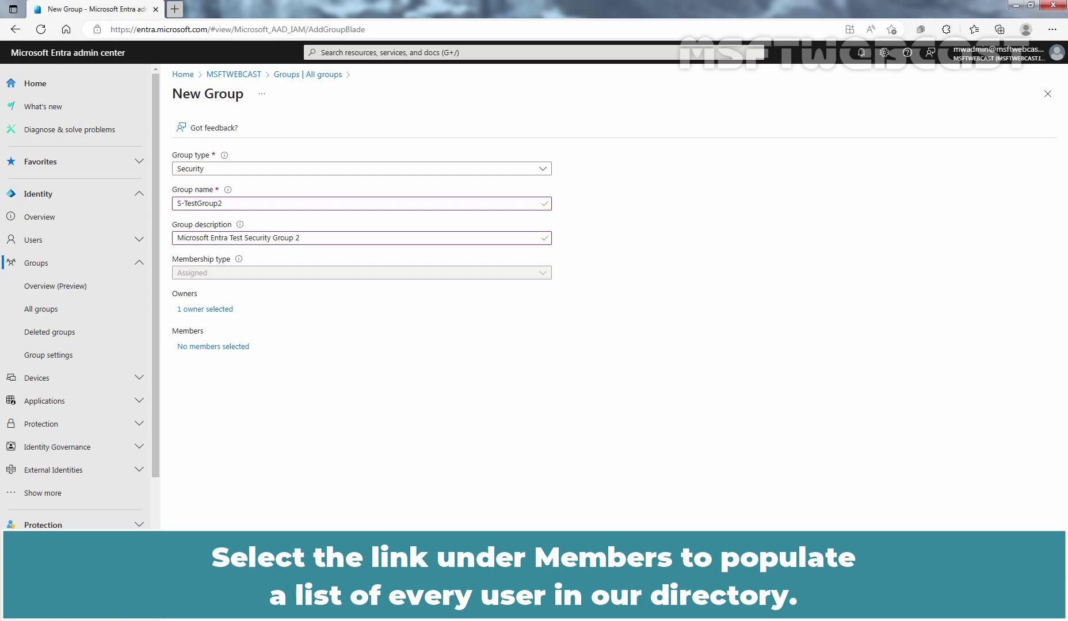
pyautogui.click(217, 348)
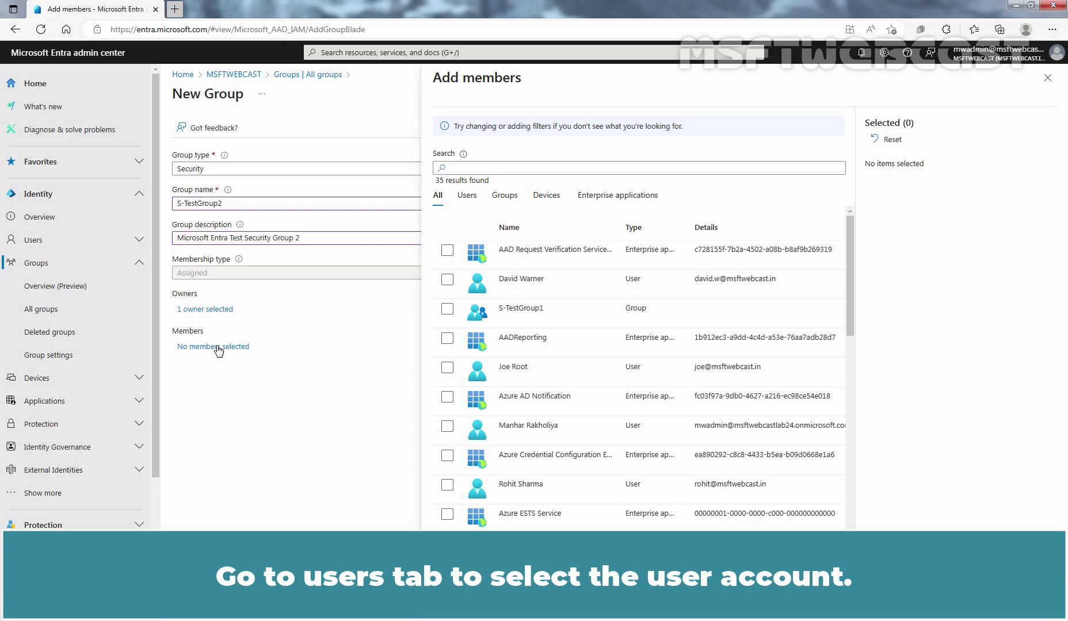
pyautogui.click(470, 197)
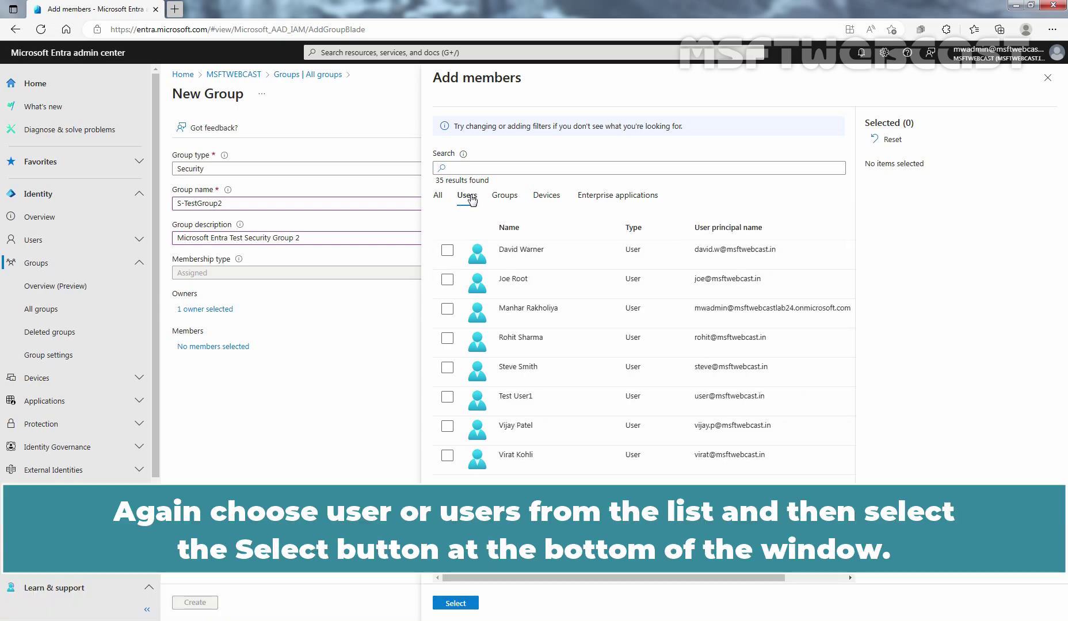
pyautogui.click(447, 280)
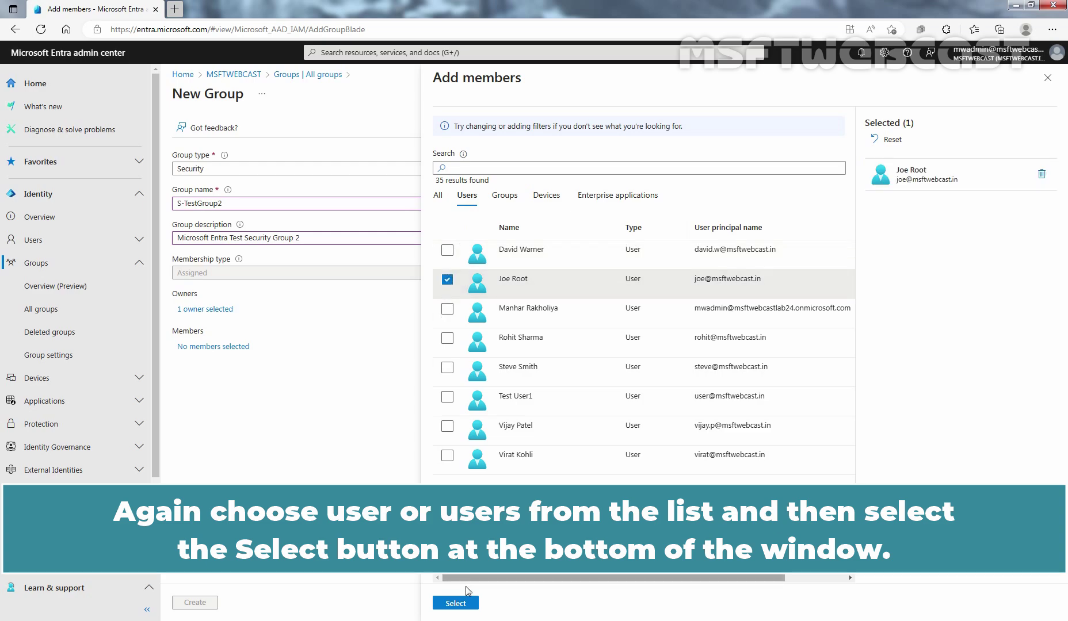
pyautogui.click(457, 604)
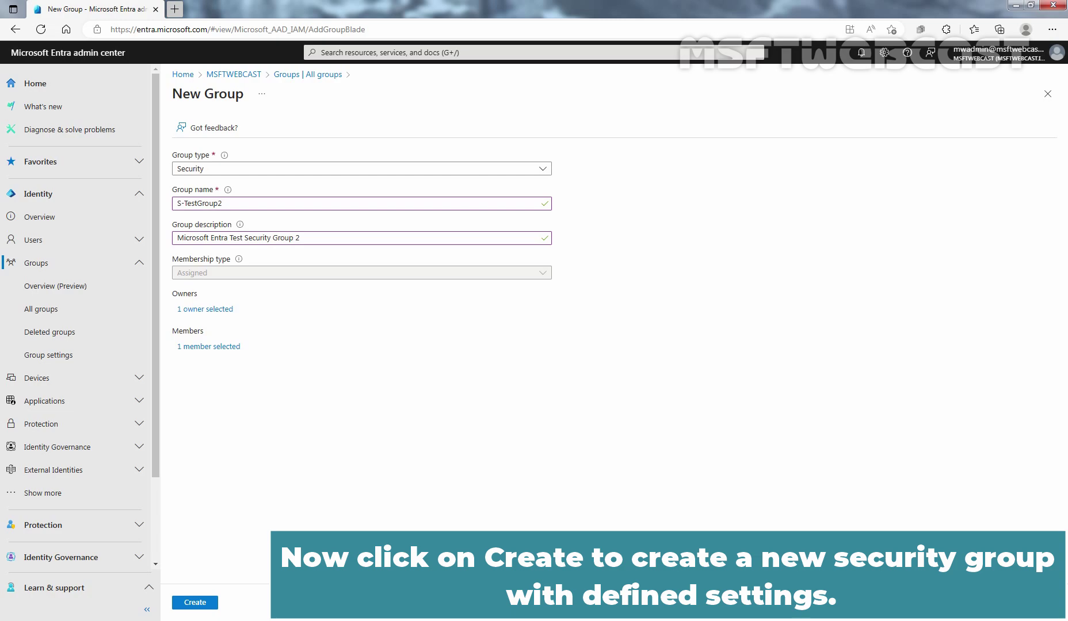
# - Create S-TestGroup2 and refresh All groups so it appears beside S-TestGroup1
pyautogui.click(195, 602)
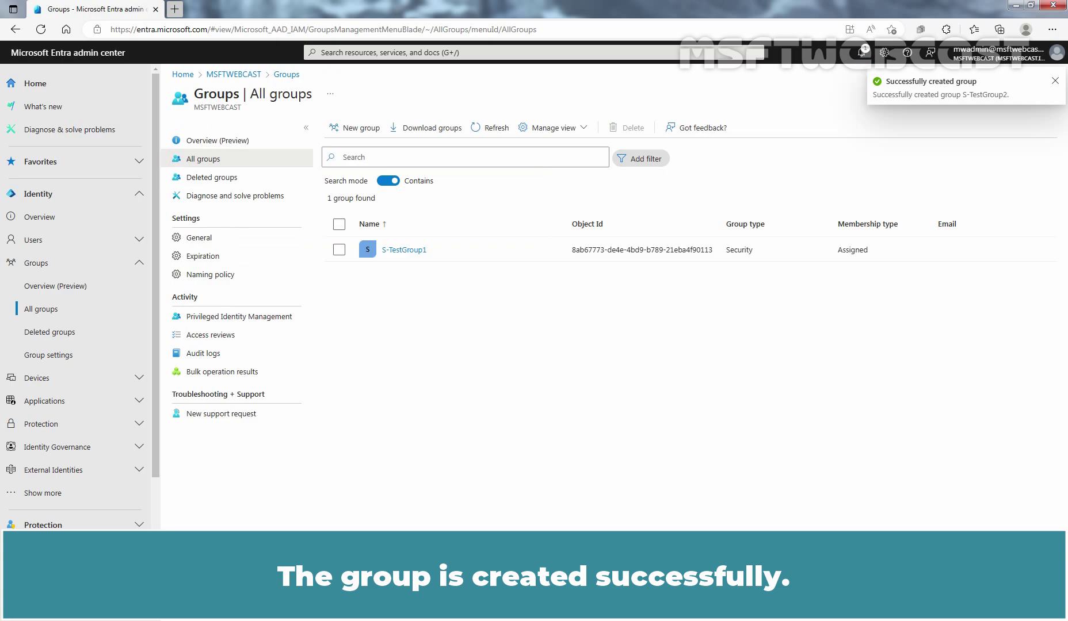
pyautogui.click(495, 128)
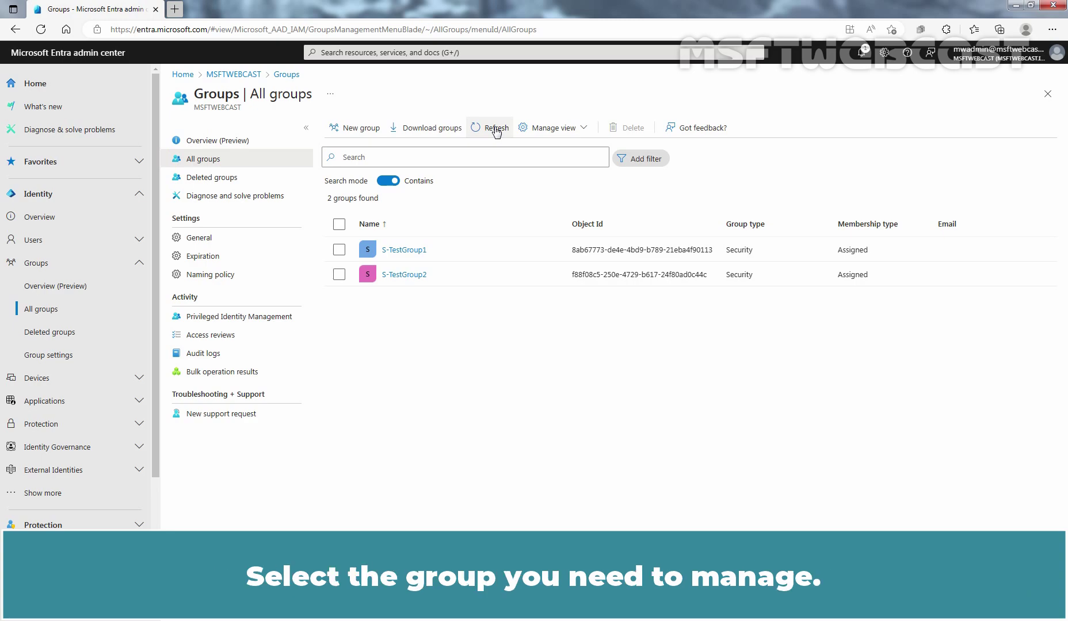
# - Open S-TestGroup2 from the groups list and view its Members page
pyautogui.click(403, 277)
pyautogui.click(402, 275)
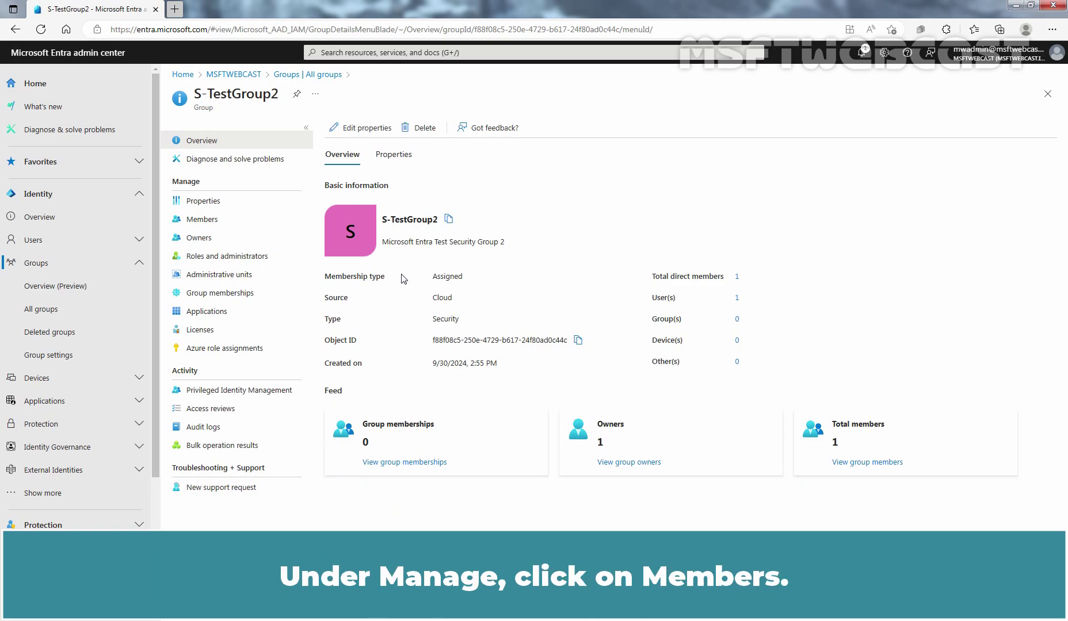
pyautogui.click(208, 220)
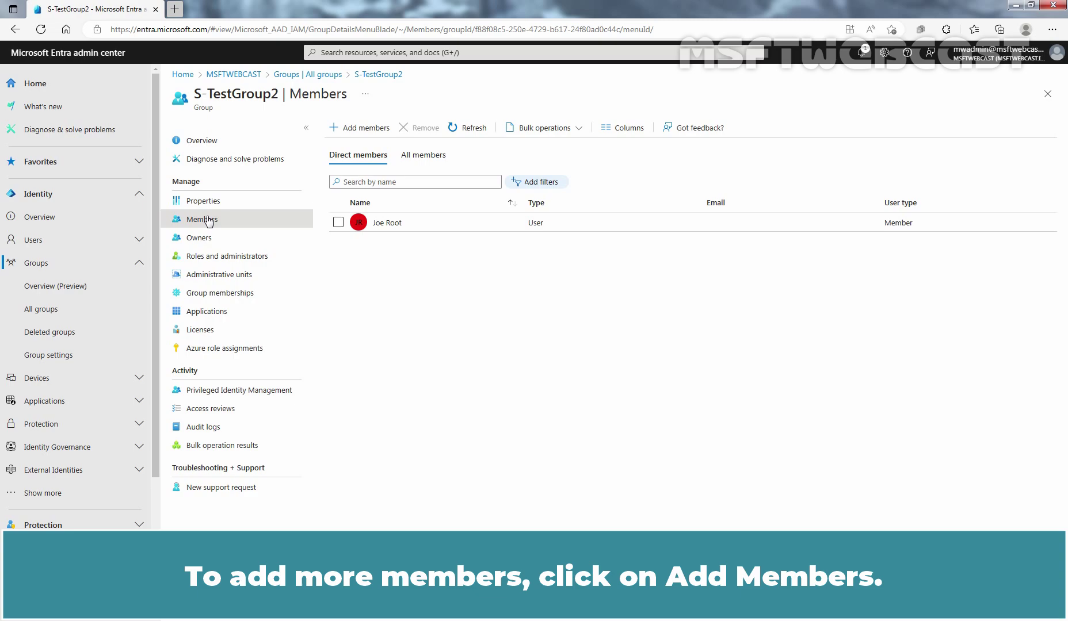
# - Add the last listed user as a second member of S-TestGroup2 and refresh the list
pyautogui.click(375, 131)
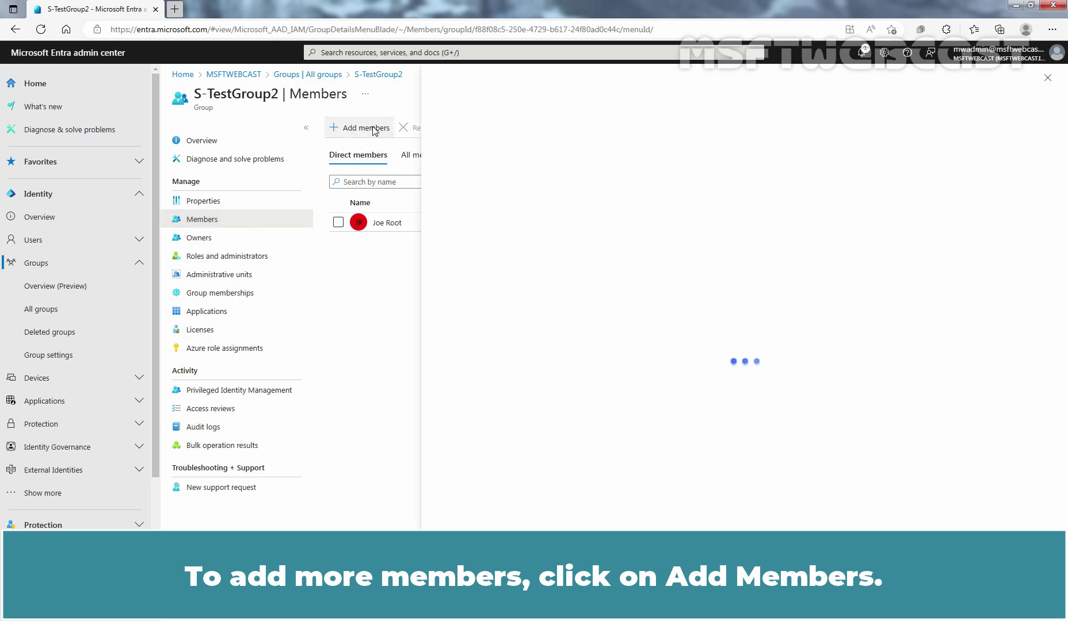
pyautogui.click(466, 196)
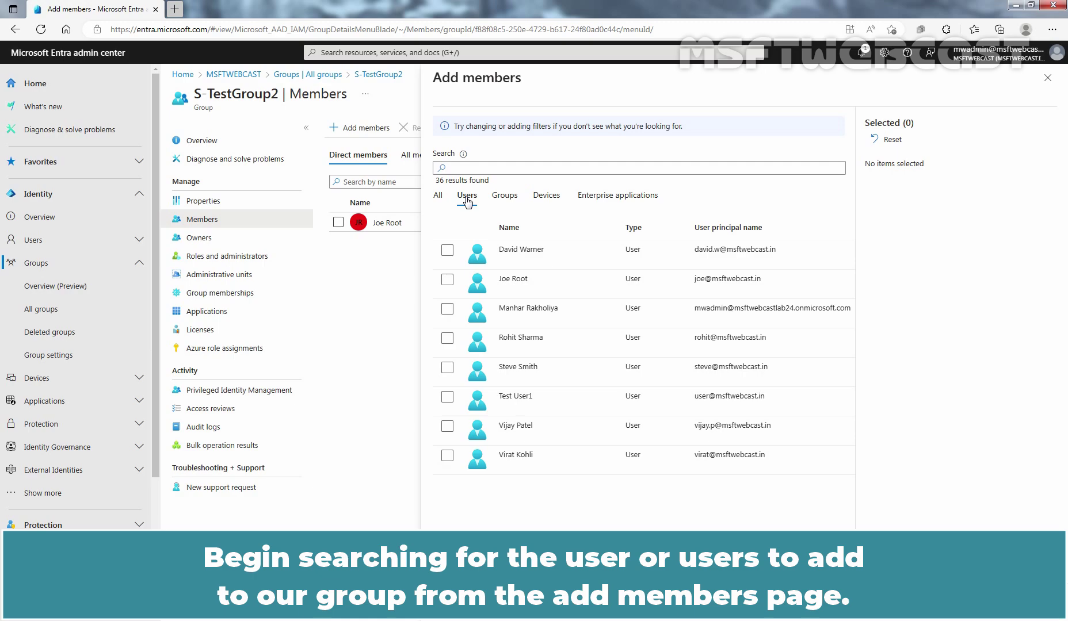
pyautogui.click(447, 456)
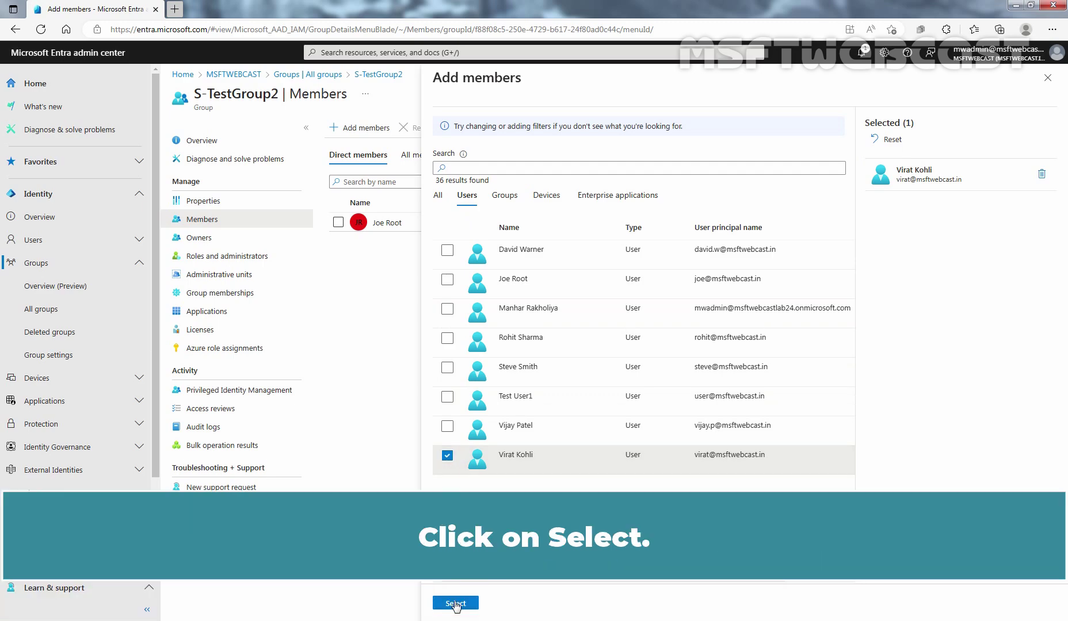
pyautogui.click(455, 604)
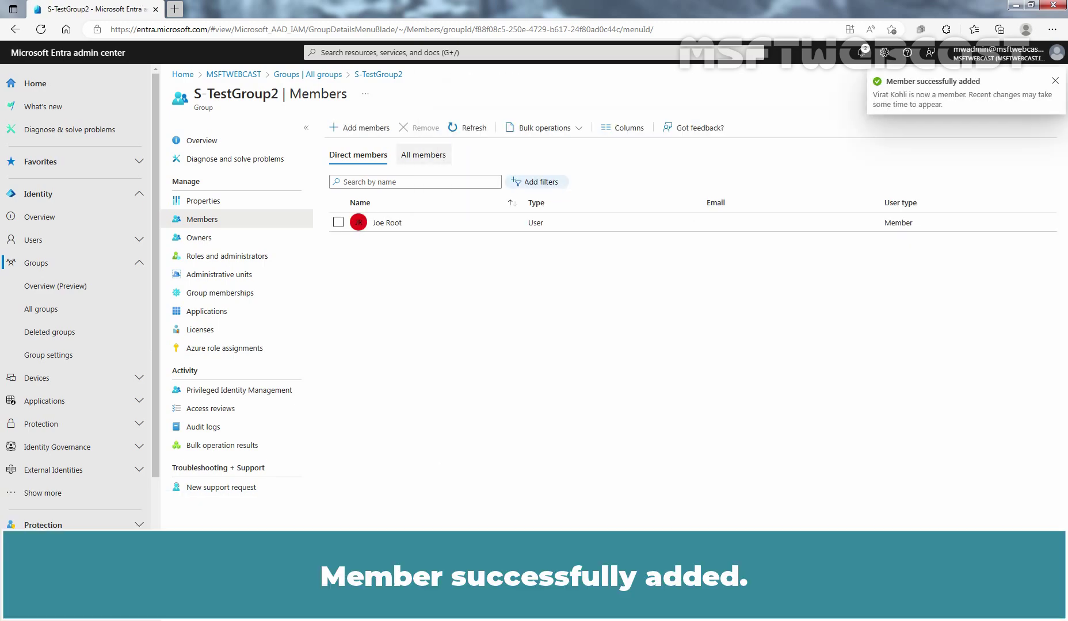
pyautogui.click(468, 128)
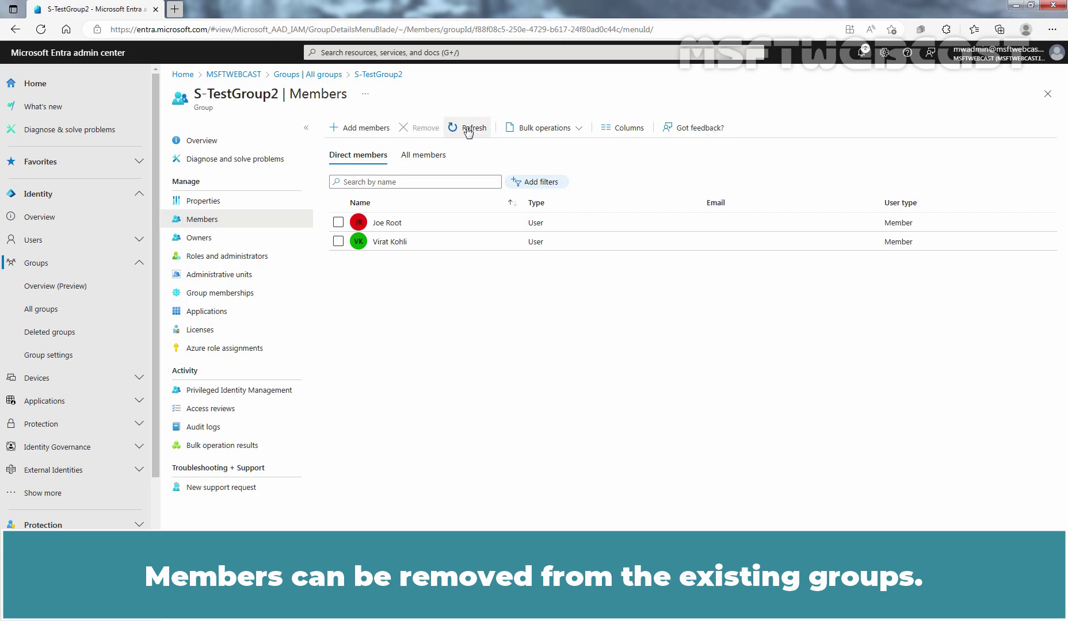
# - Remove the first-listed member from S-TestGroup2, confirming with Yes
pyautogui.click(338, 223)
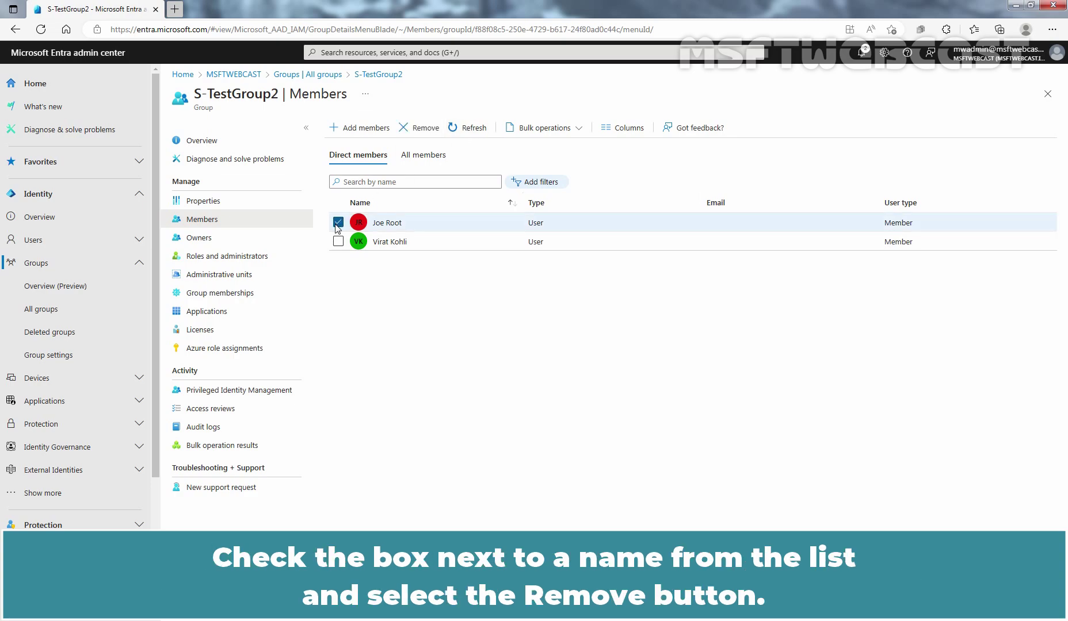
pyautogui.click(426, 130)
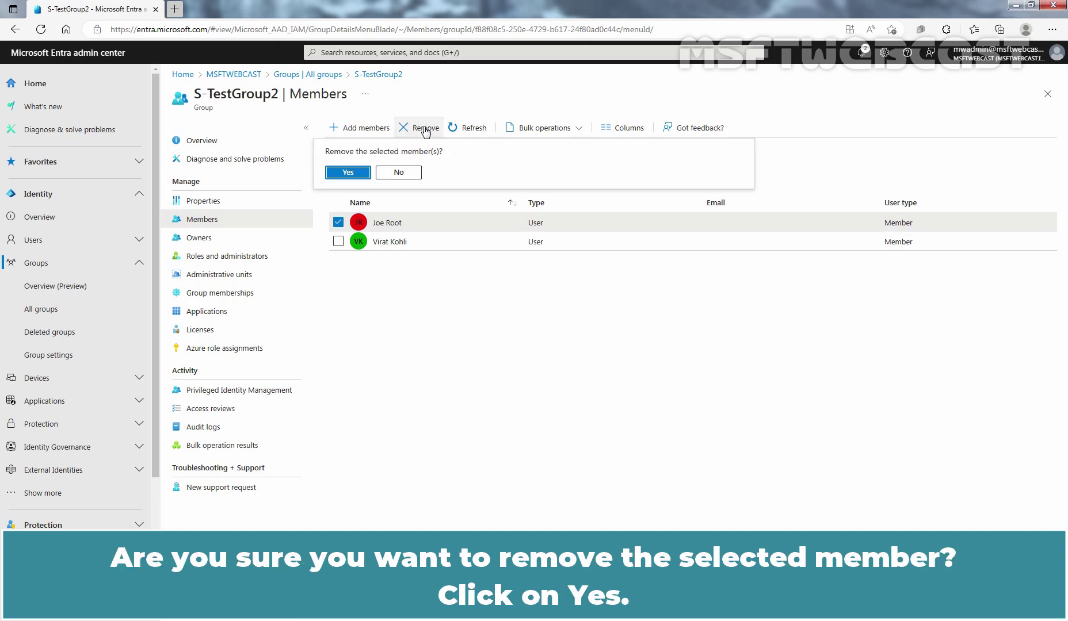
pyautogui.click(347, 172)
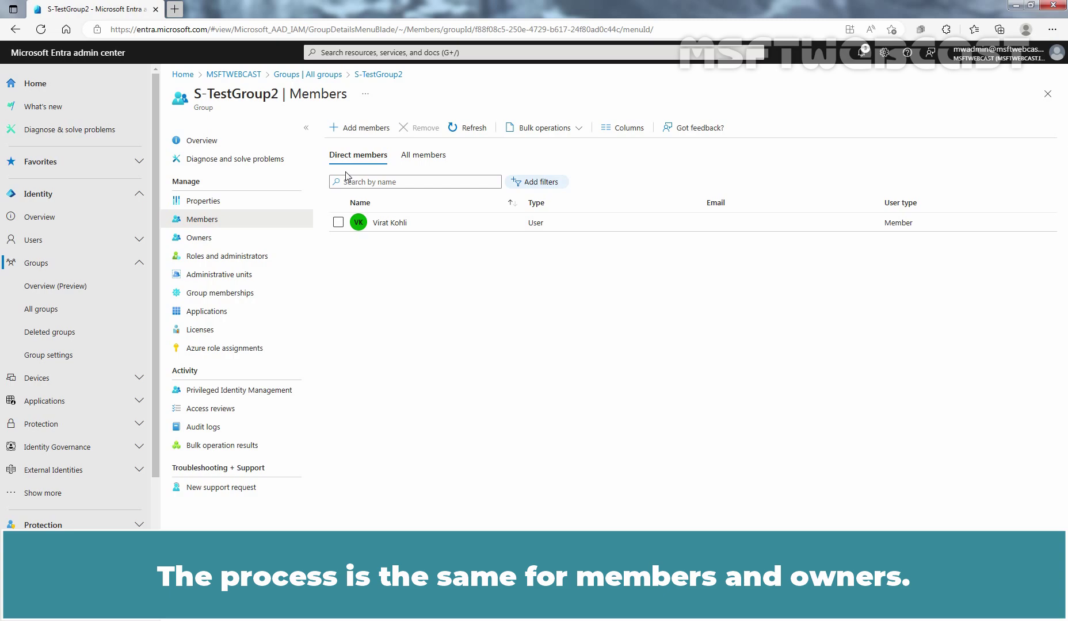
# - Add the fourth listed user as a second owner of S-TestGroup2 and refresh the Owners list
pyautogui.click(200, 239)
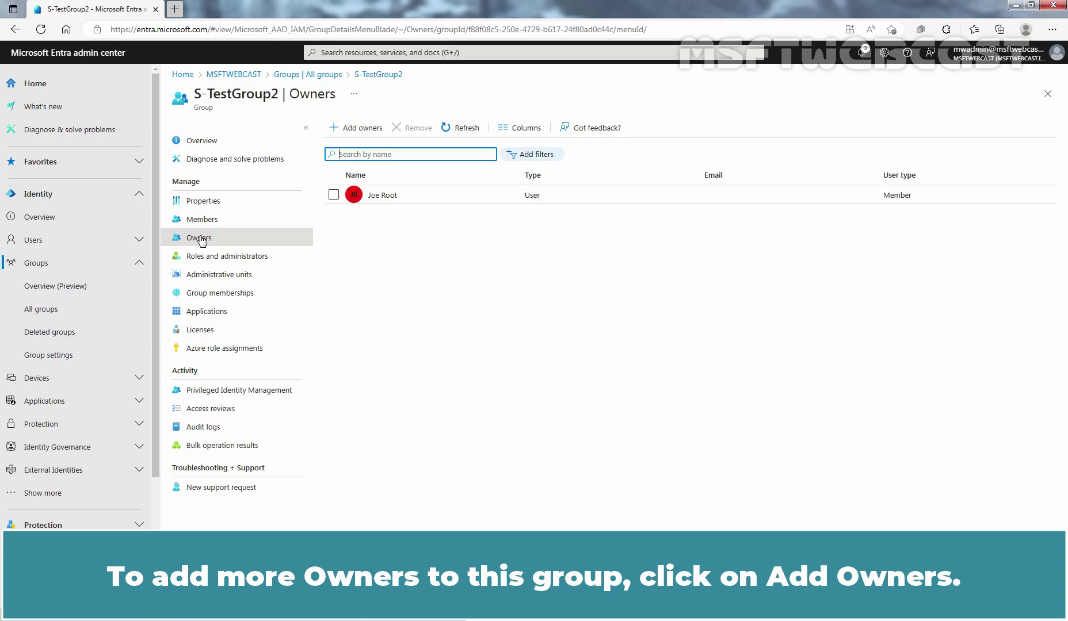
pyautogui.click(364, 128)
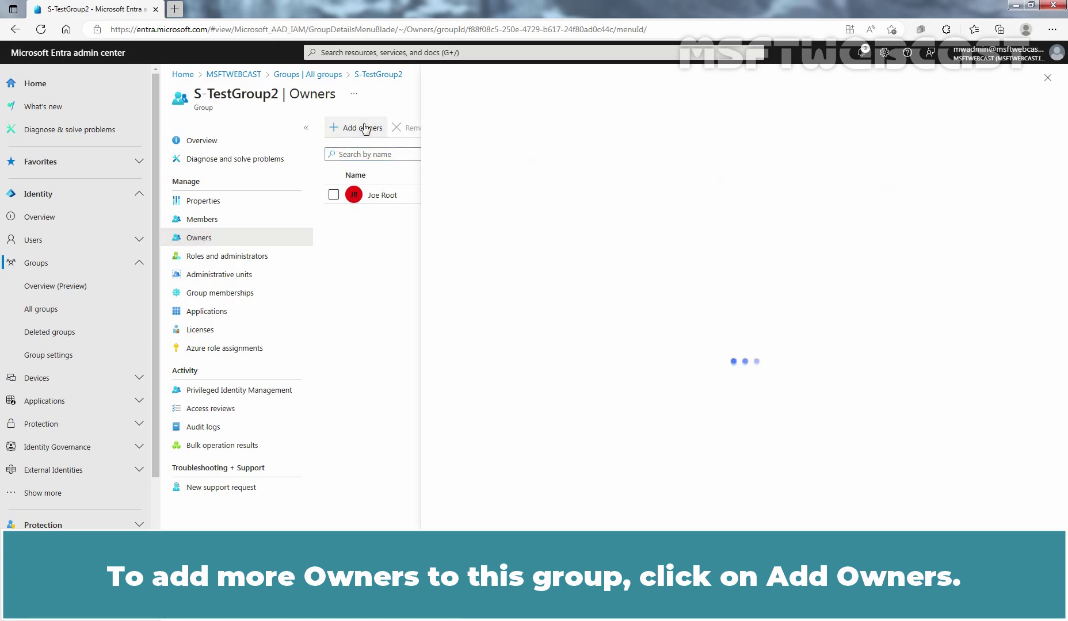
pyautogui.click(449, 340)
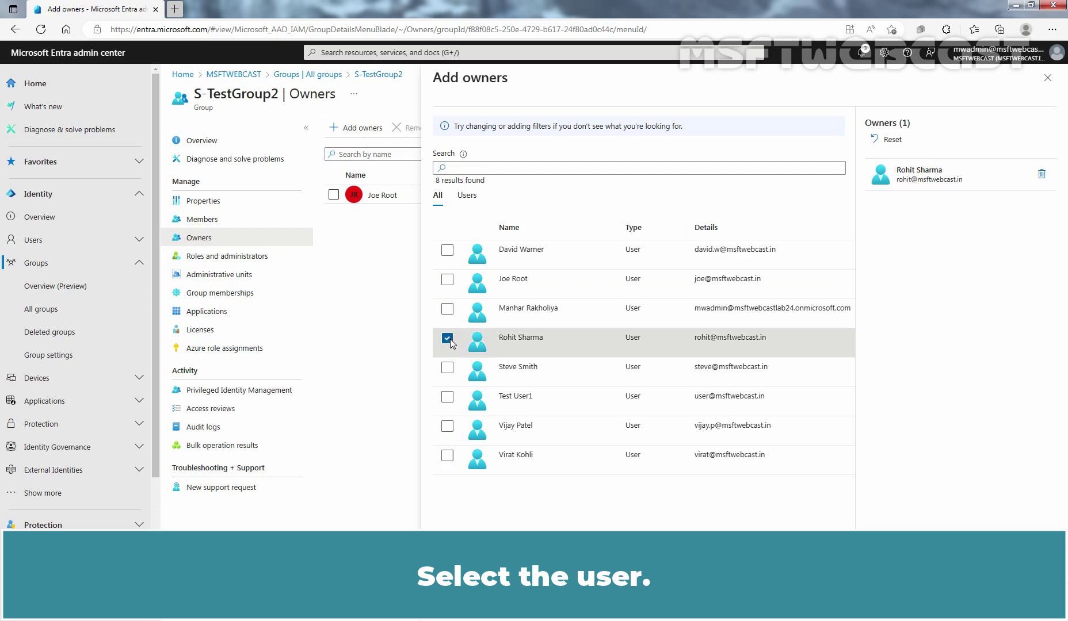
pyautogui.click(455, 604)
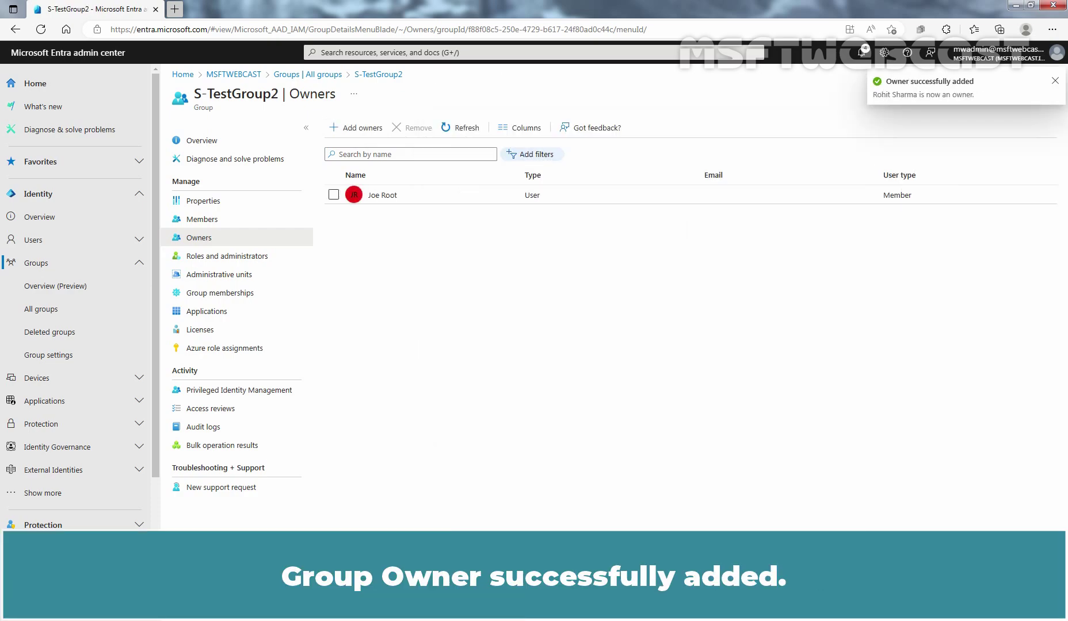
pyautogui.click(463, 129)
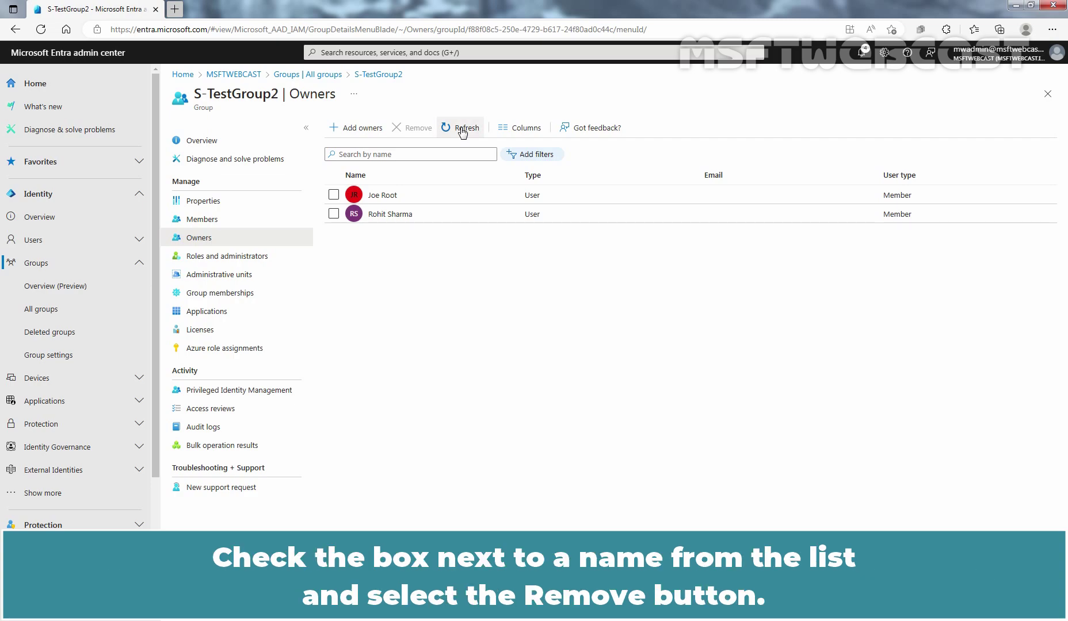
# - Remove the first-listed owner from S-TestGroup2, confirm, and refresh the Owners list
pyautogui.click(334, 194)
pyautogui.click(414, 129)
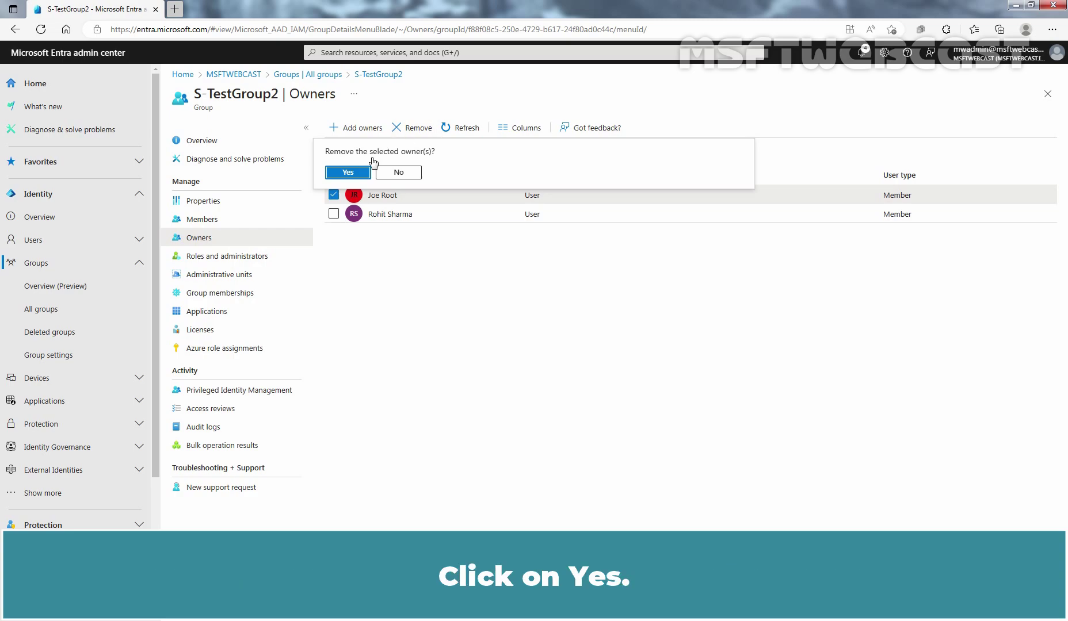
pyautogui.click(349, 173)
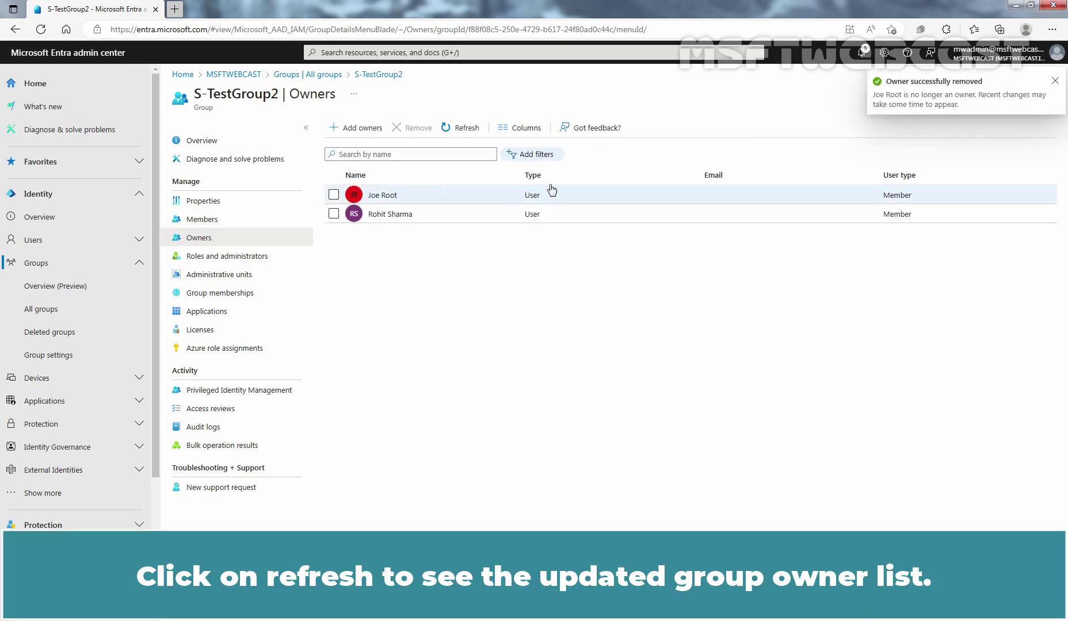
pyautogui.click(461, 129)
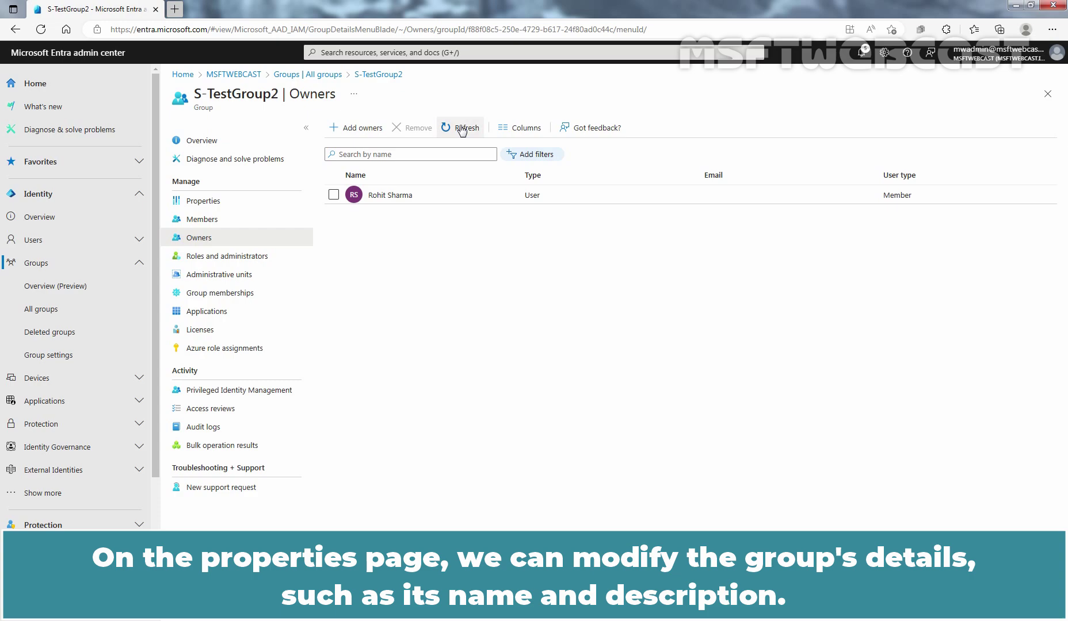
# - In Properties, end the description with a full stop, 'Microsoft Entra Test Security Group 2.', and save
pyautogui.click(205, 204)
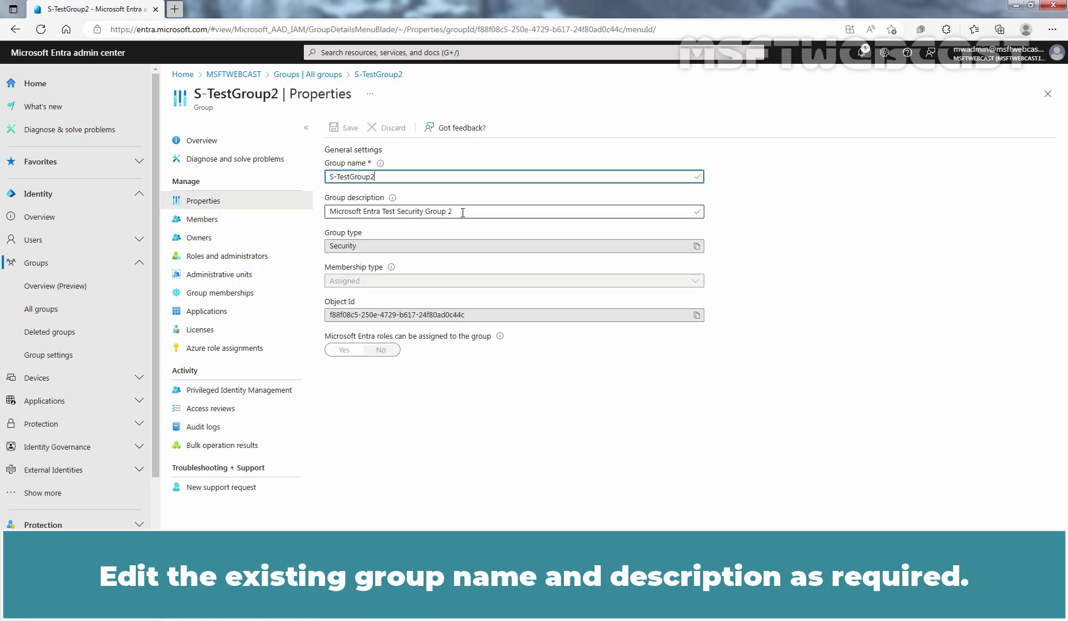
pyautogui.click(462, 213)
pyautogui.write('.')
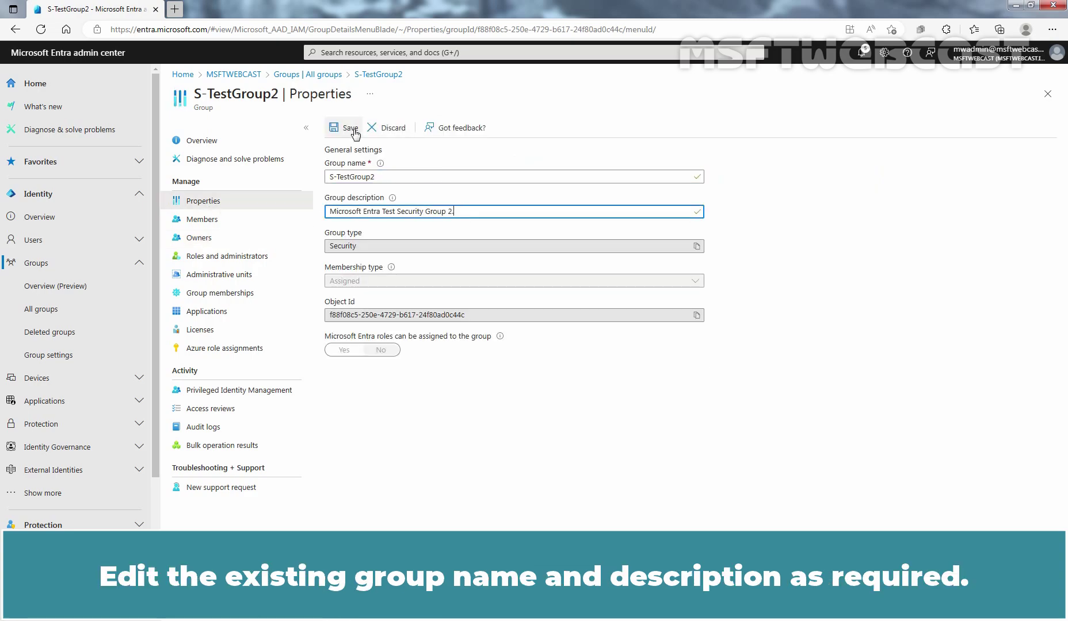
pyautogui.click(352, 129)
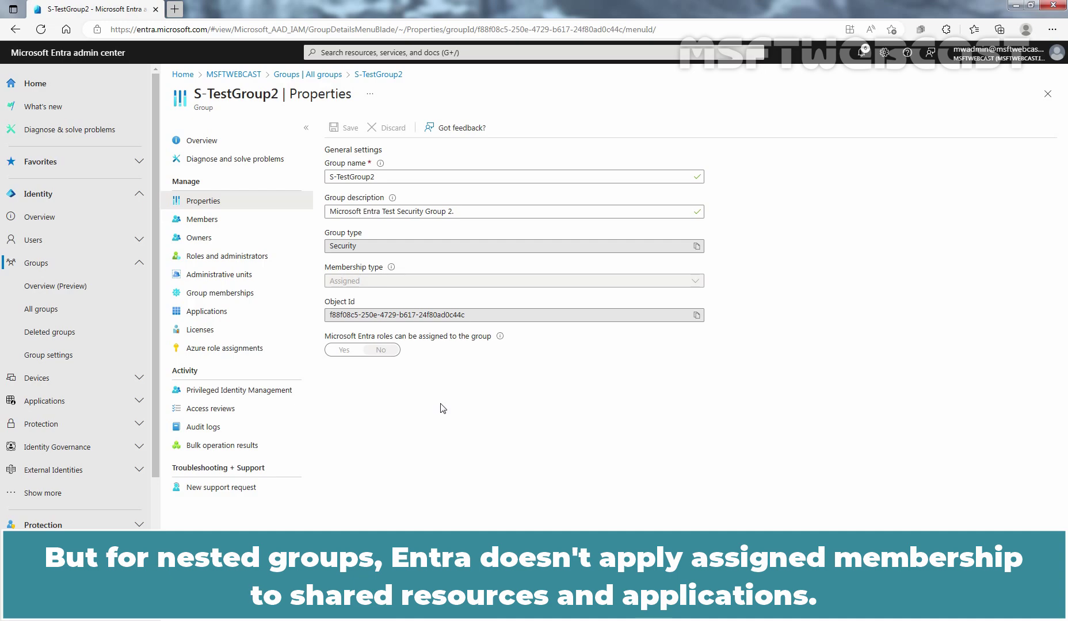
# - Add S-TestGroup2 as a member of S-TestGroup1 via Group memberships and refresh the list
pyautogui.click(233, 297)
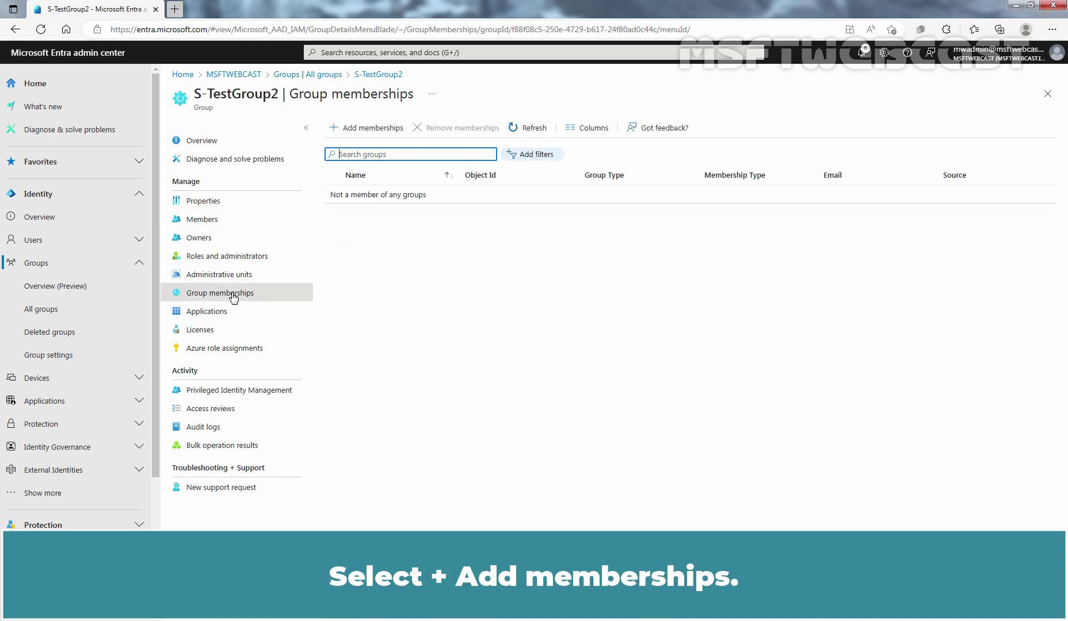
pyautogui.click(382, 127)
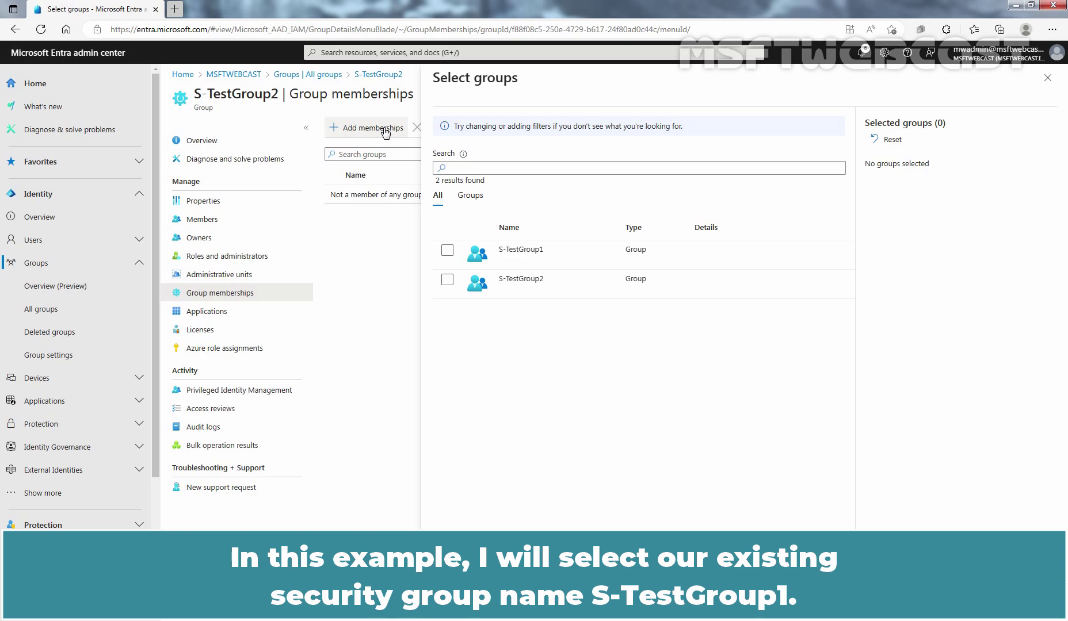
pyautogui.click(447, 252)
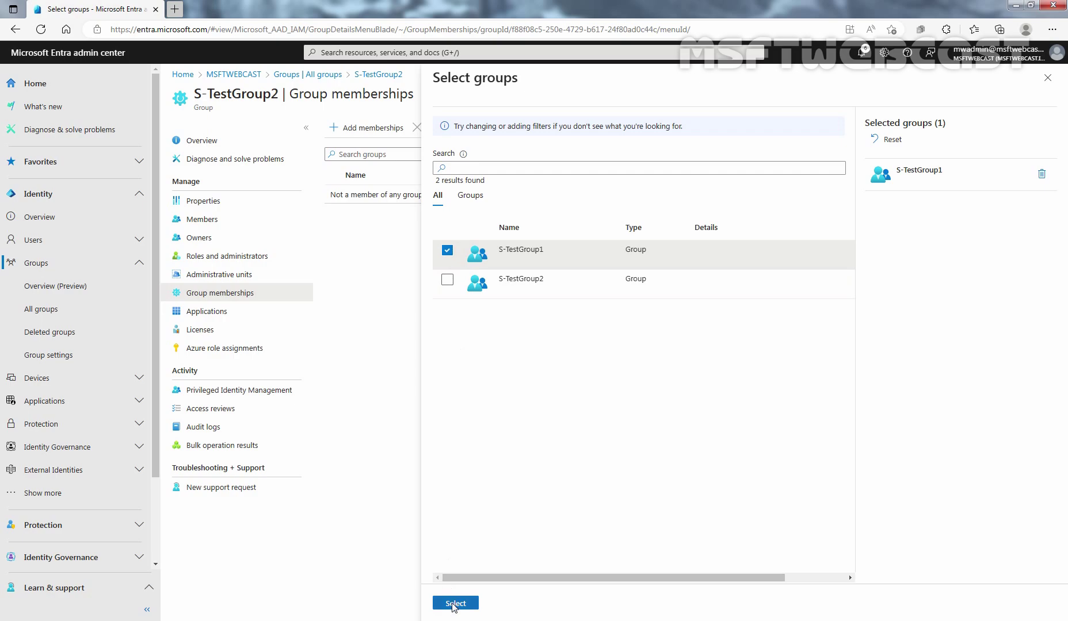
pyautogui.click(454, 604)
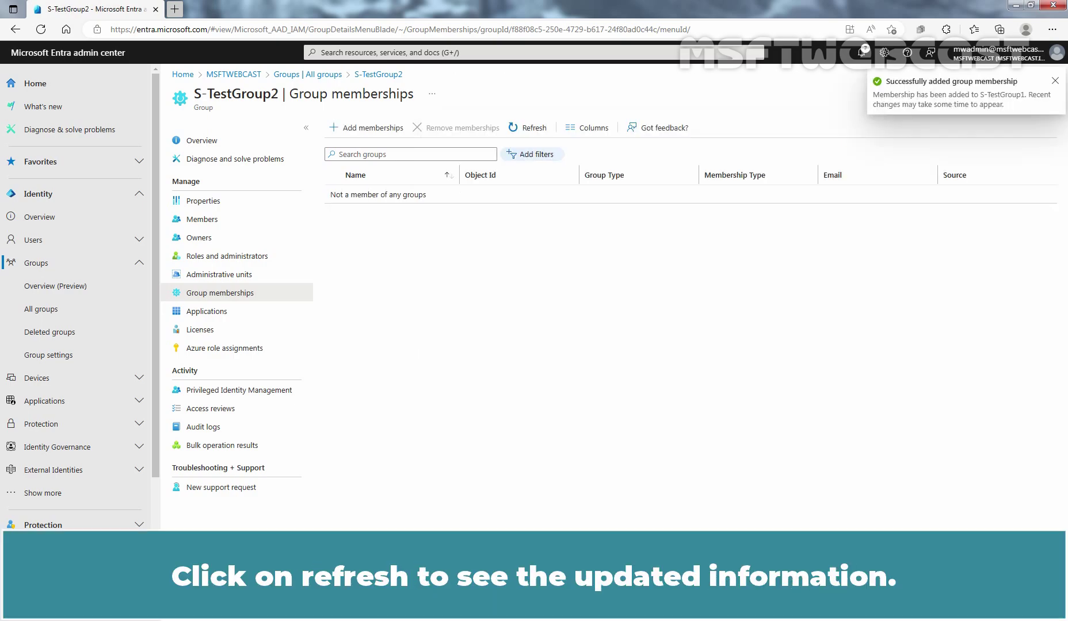
pyautogui.click(535, 130)
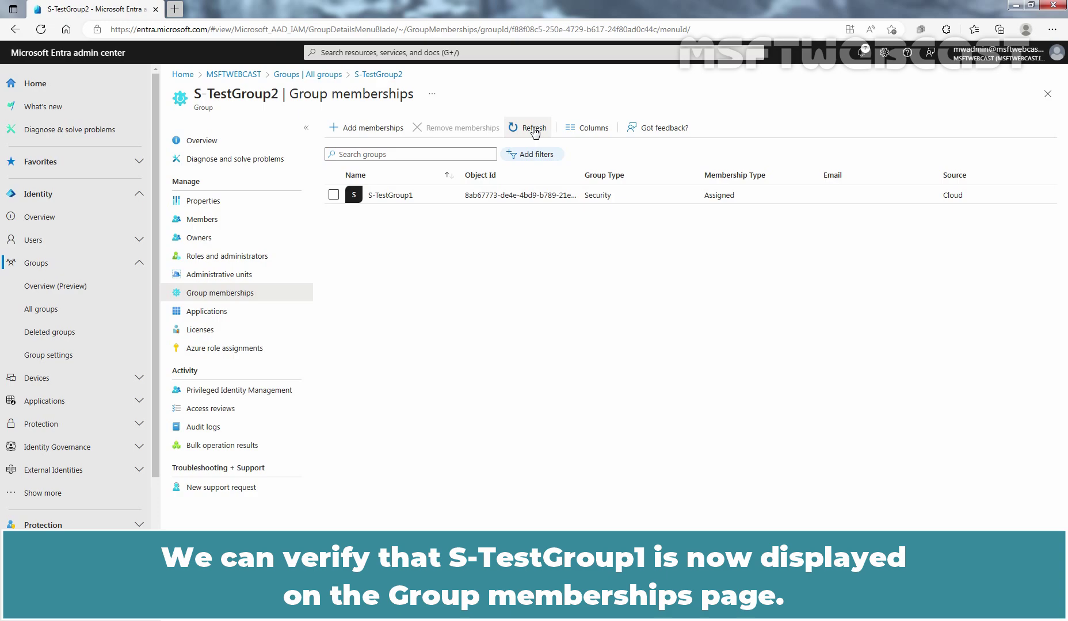
# - Confirm S-TestGroup2 is listed in S-TestGroup1's Members, then go back to All groups
pyautogui.click(53, 312)
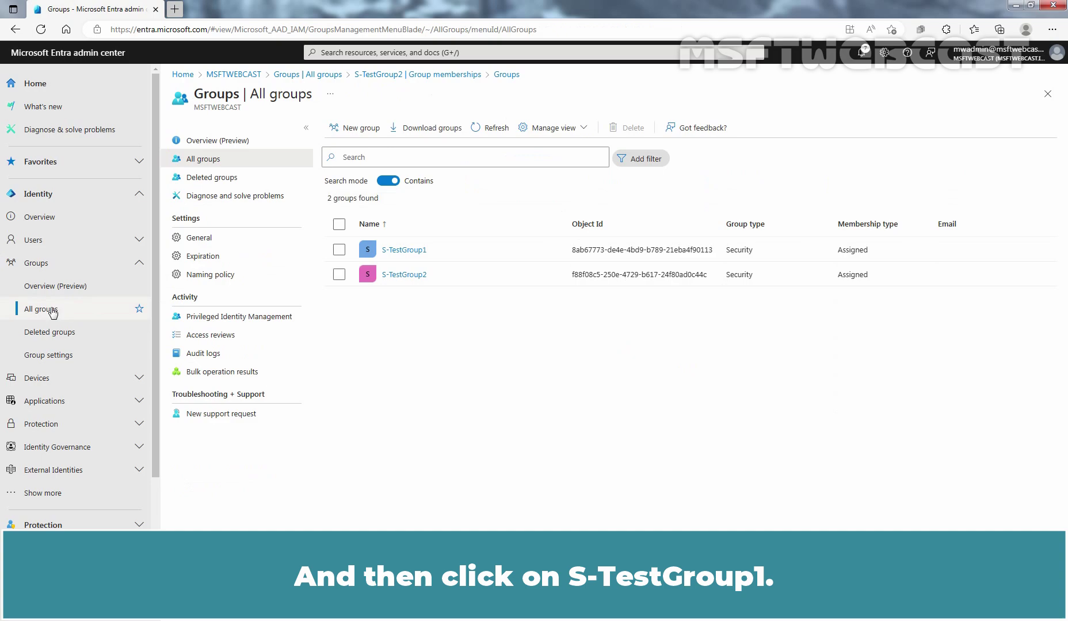
pyautogui.click(417, 251)
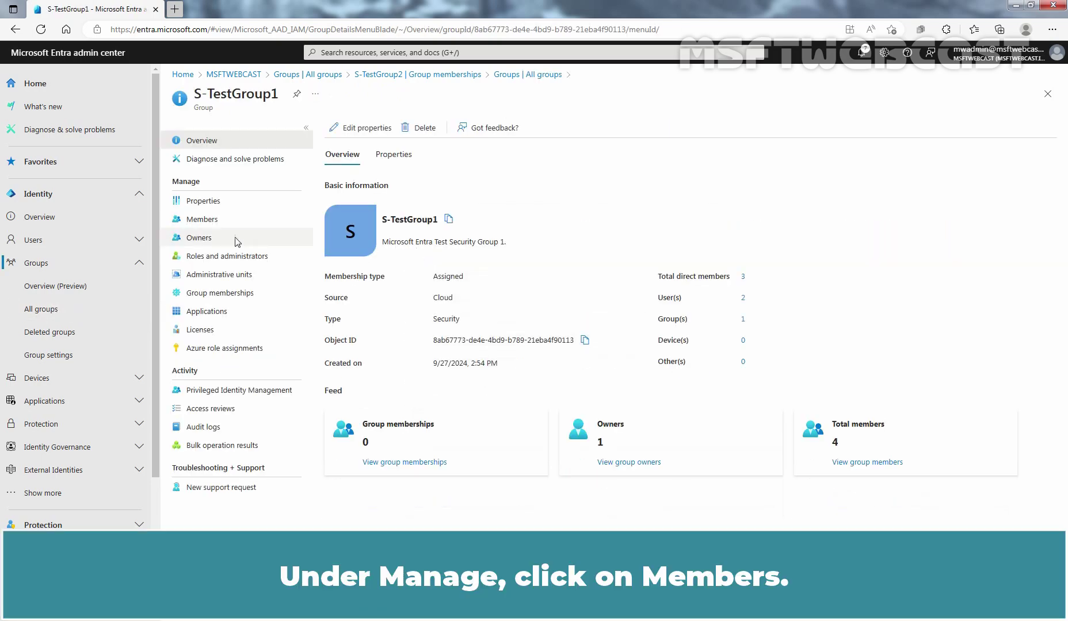
pyautogui.click(202, 223)
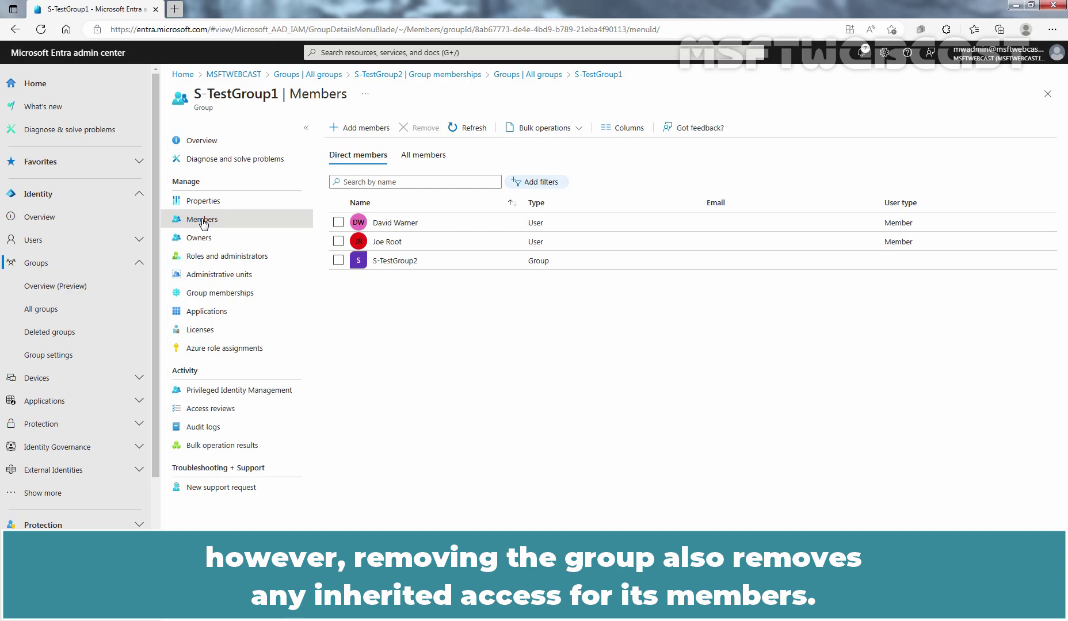
pyautogui.click(38, 311)
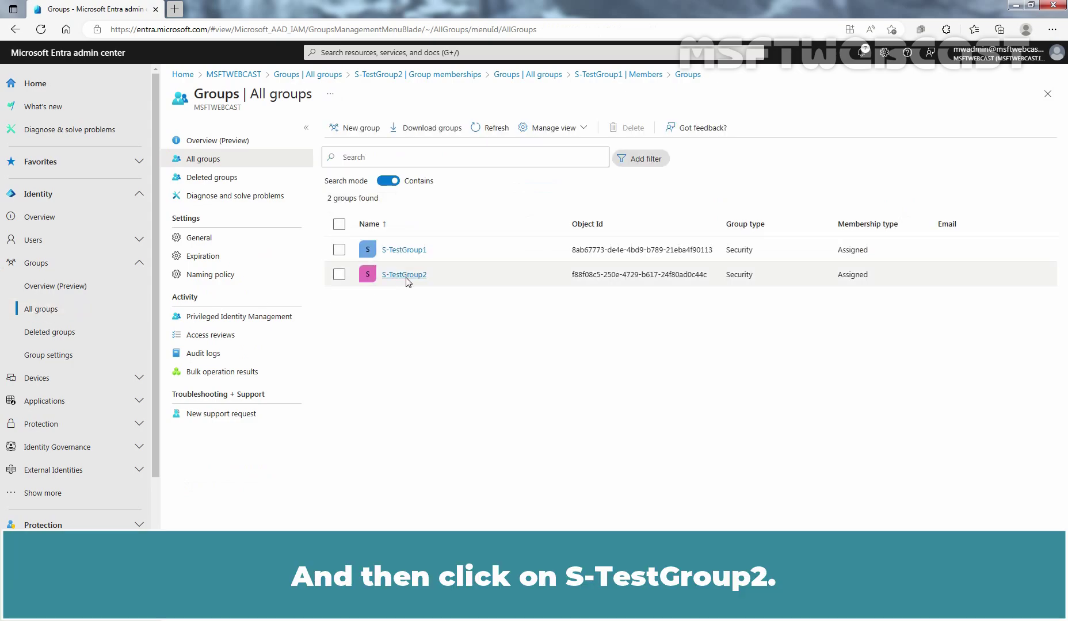
# - Remove S-TestGroup2's membership in S-TestGroup1 and refresh to show no memberships
pyautogui.click(405, 276)
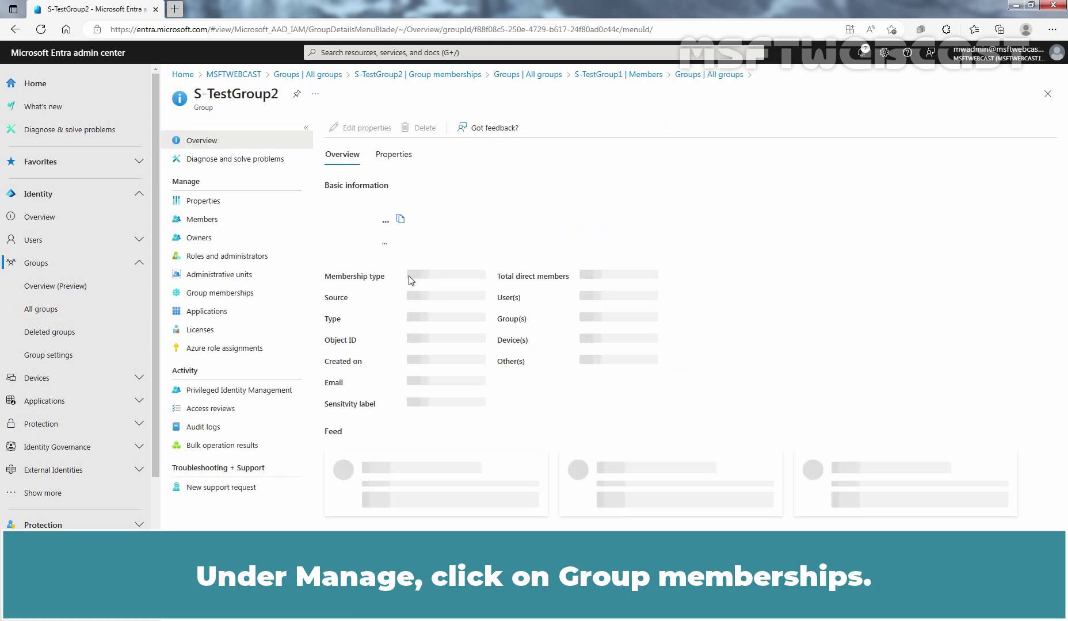
pyautogui.click(220, 294)
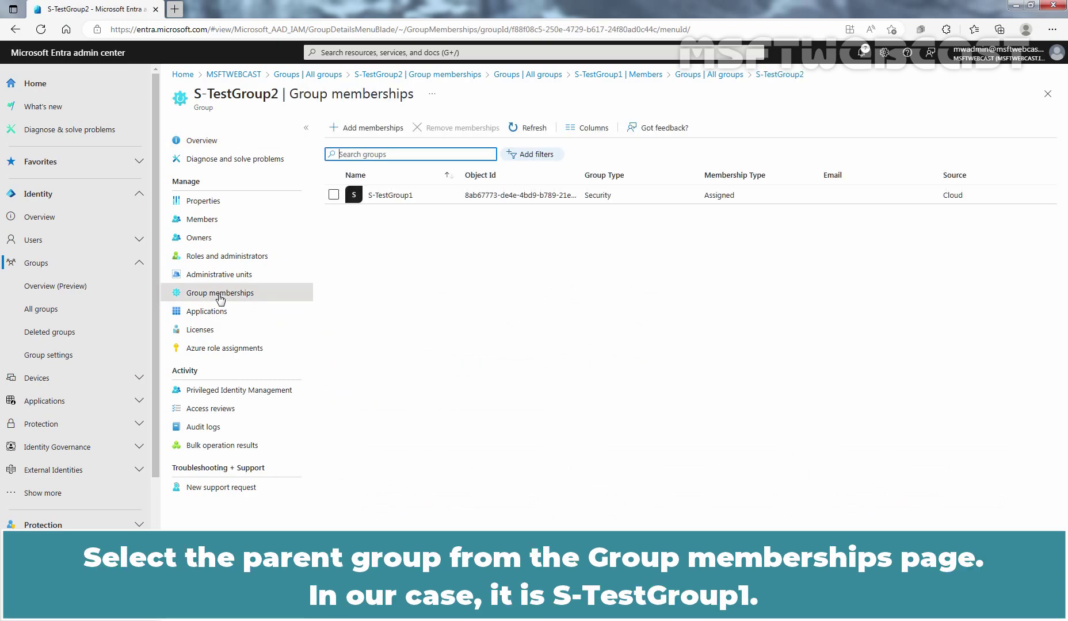
pyautogui.click(334, 195)
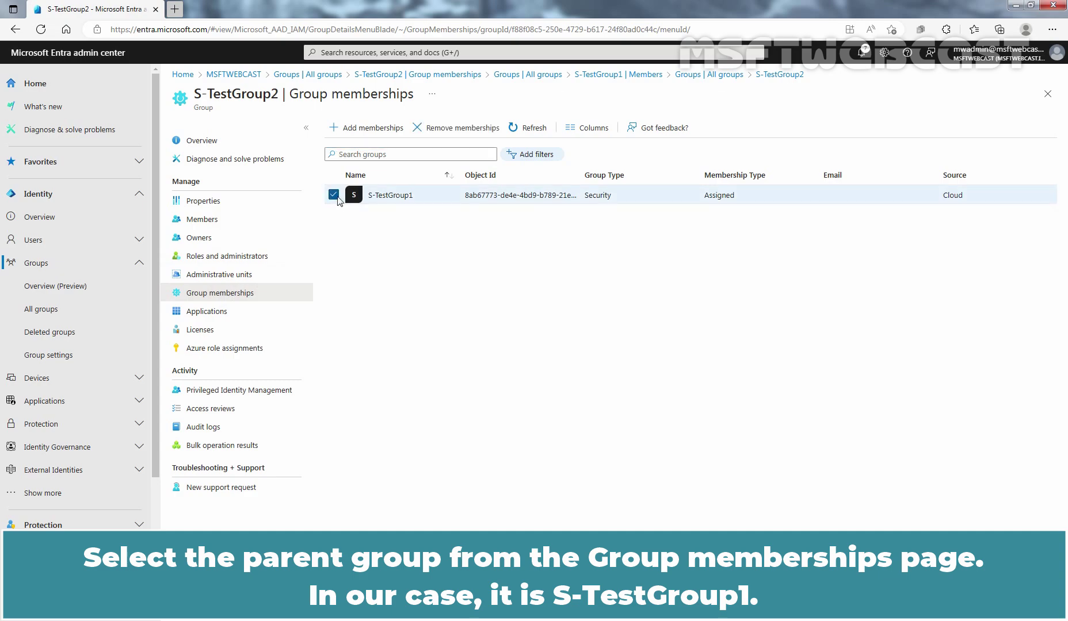
pyautogui.click(457, 130)
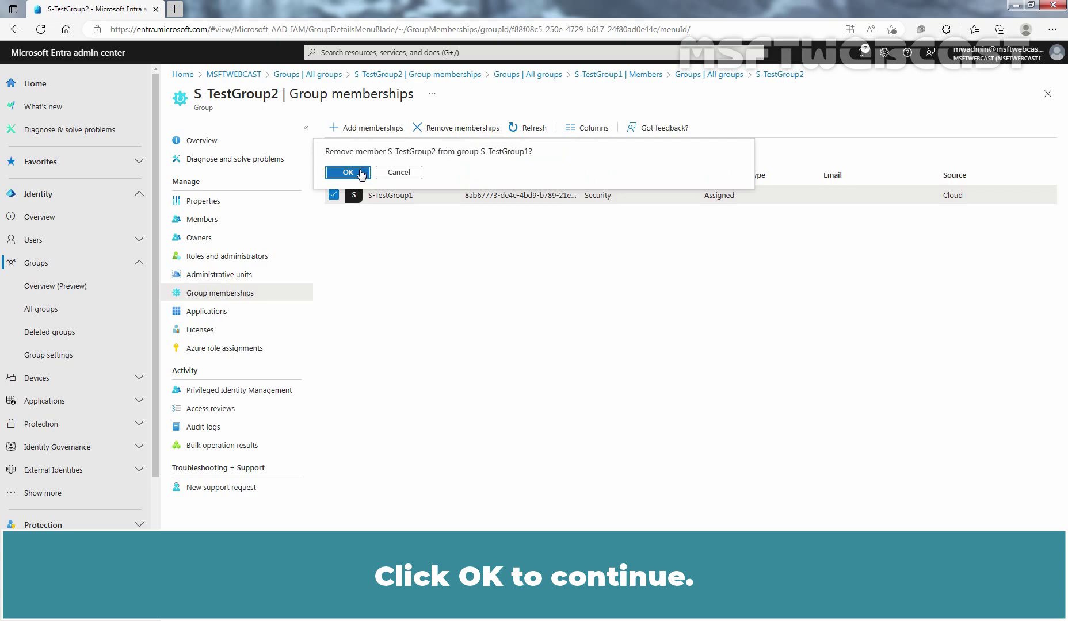
pyautogui.click(360, 172)
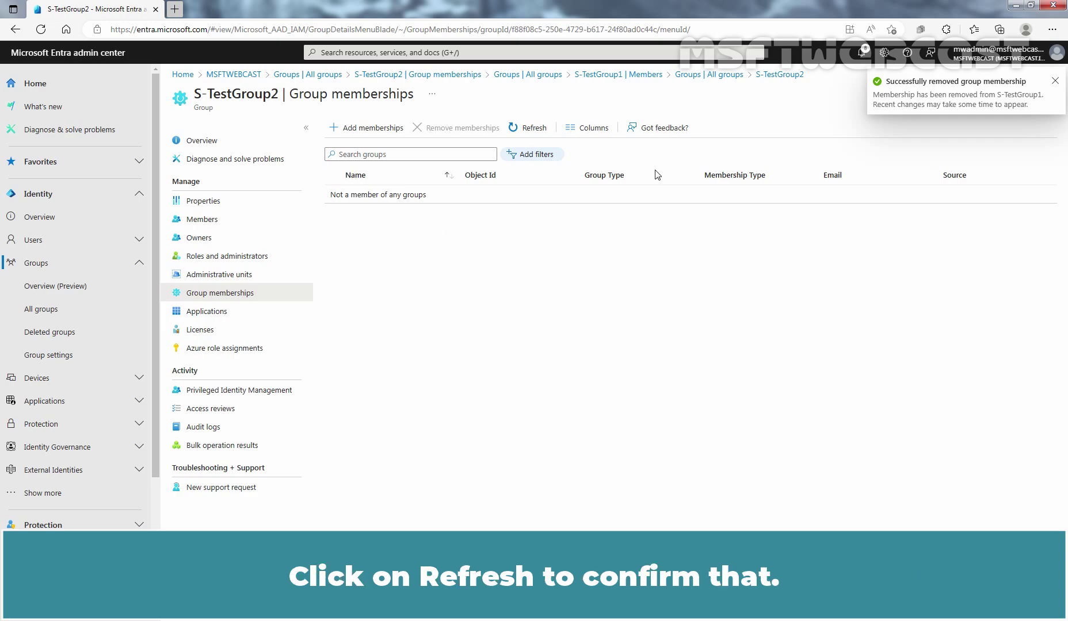
pyautogui.click(530, 130)
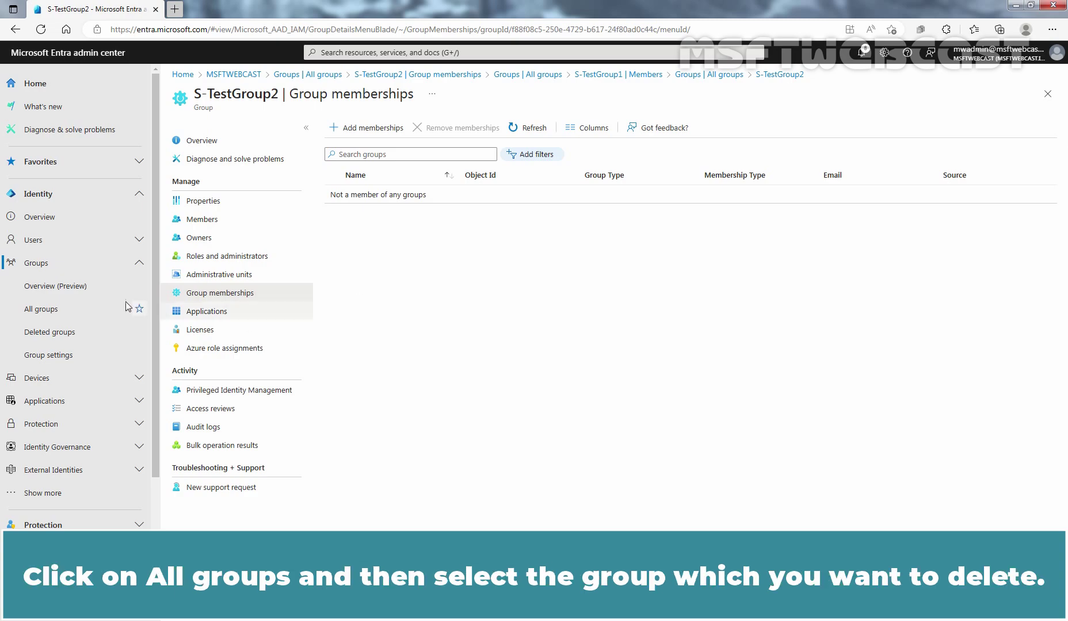
# - Delete S-TestGroup2 from All groups and refresh so only S-TestGroup1 remains
pyautogui.click(57, 314)
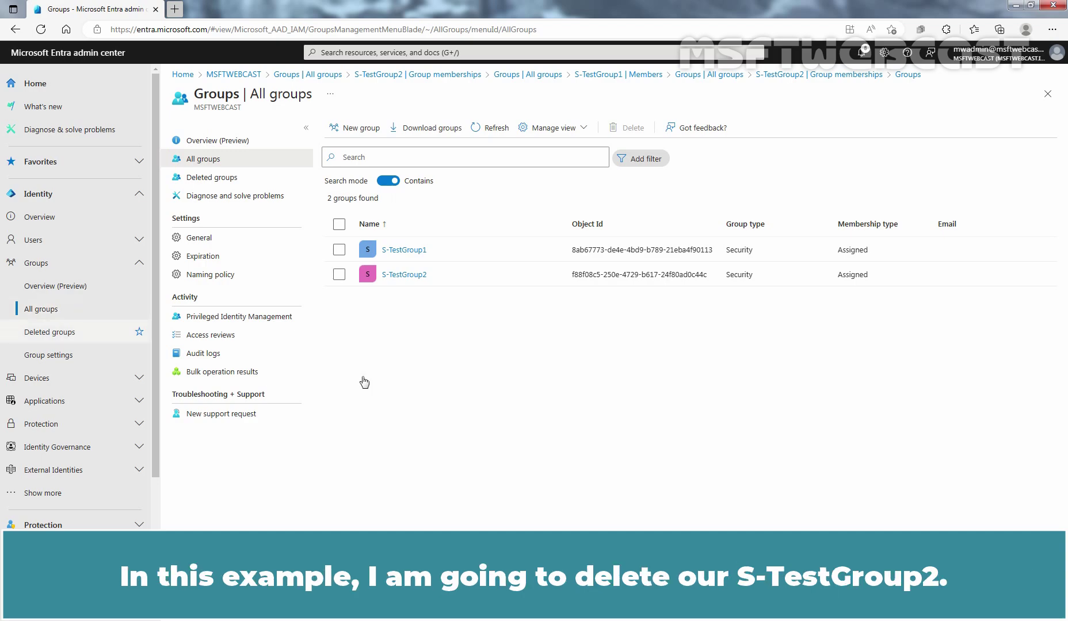
pyautogui.click(339, 275)
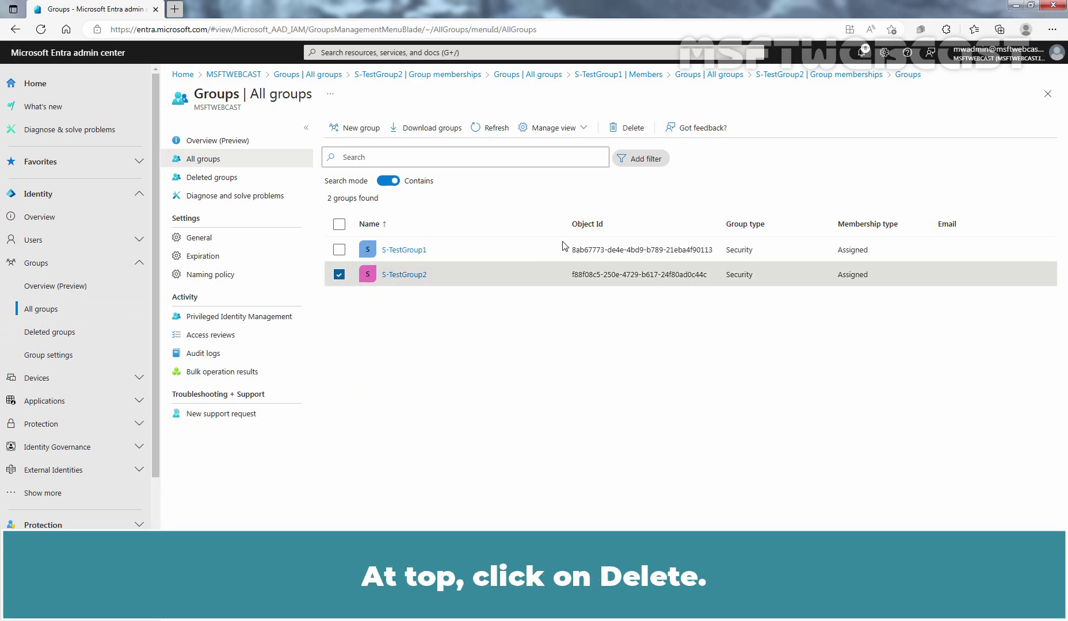
pyautogui.click(633, 128)
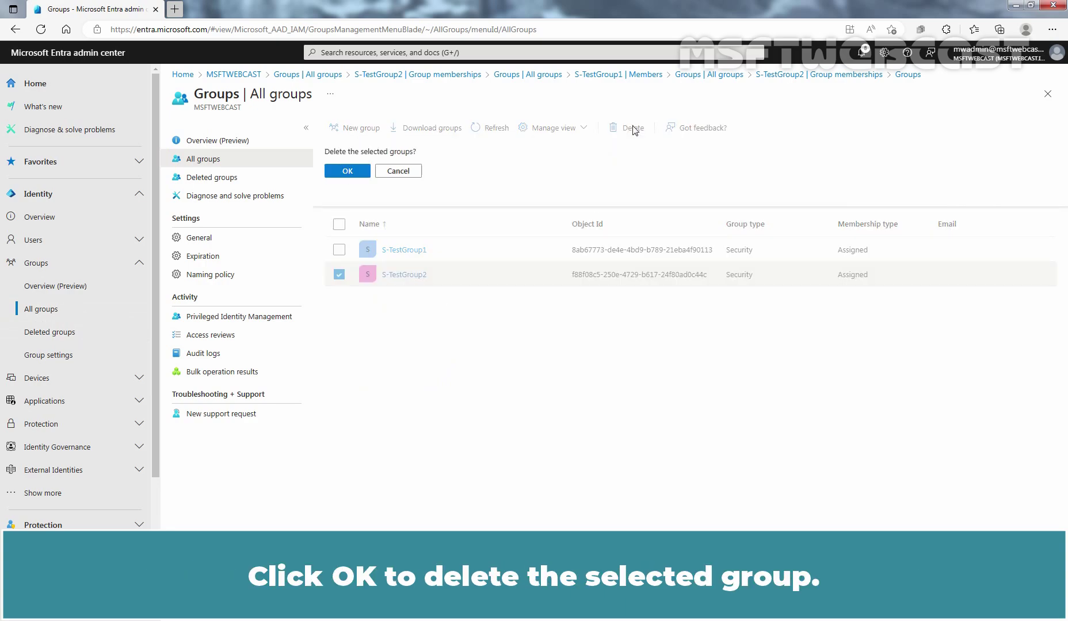
pyautogui.click(347, 171)
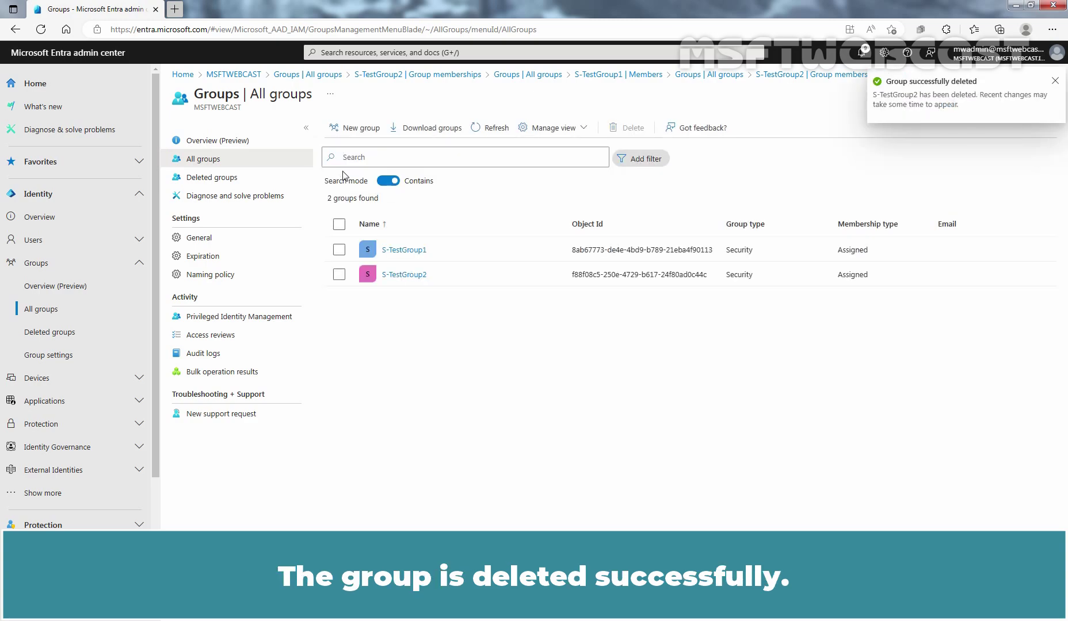
pyautogui.click(493, 132)
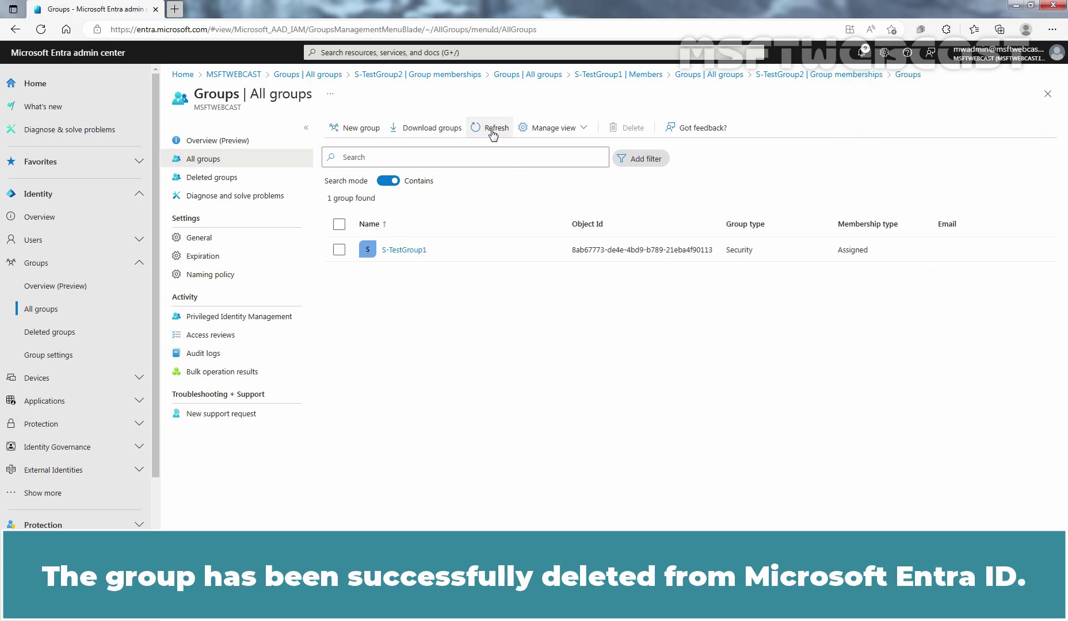